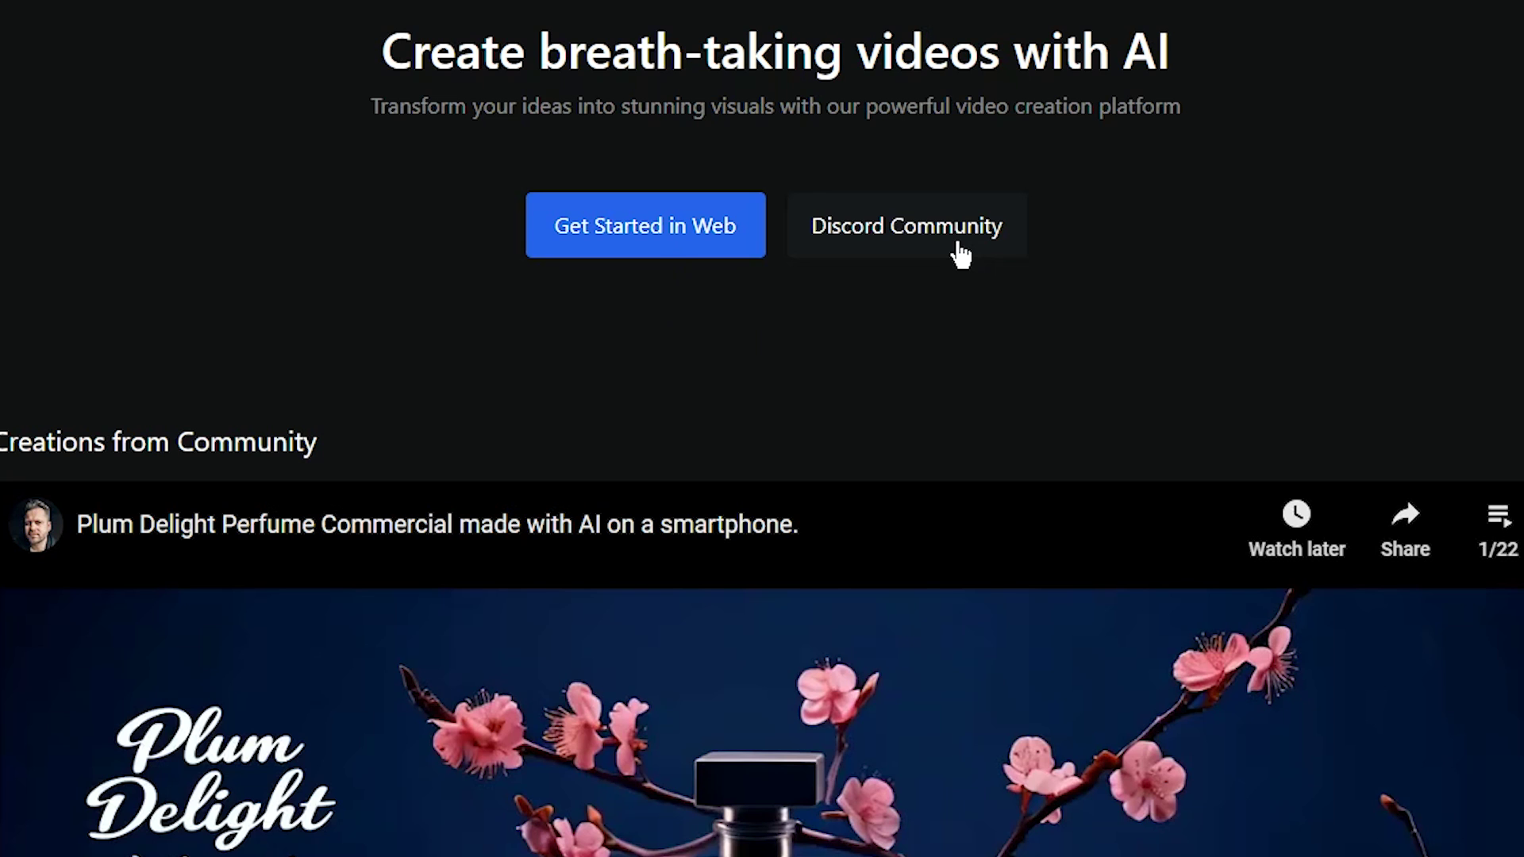
# Enter the PixVerse web app from the home page's Get Started in Web button
pyautogui.click(644, 240)
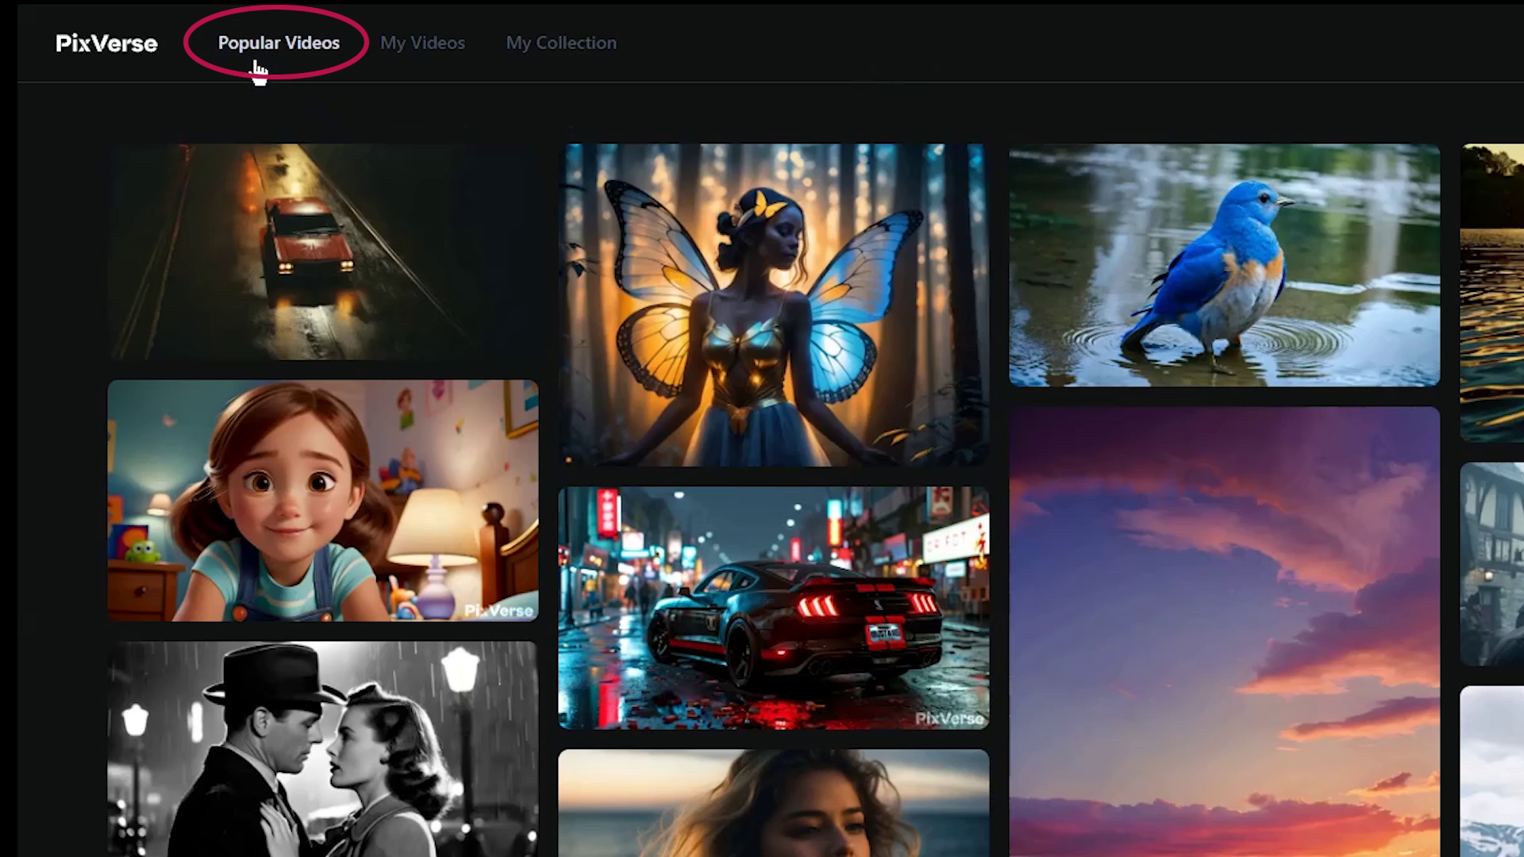
pyautogui.scroll(-10, 1514, 409)
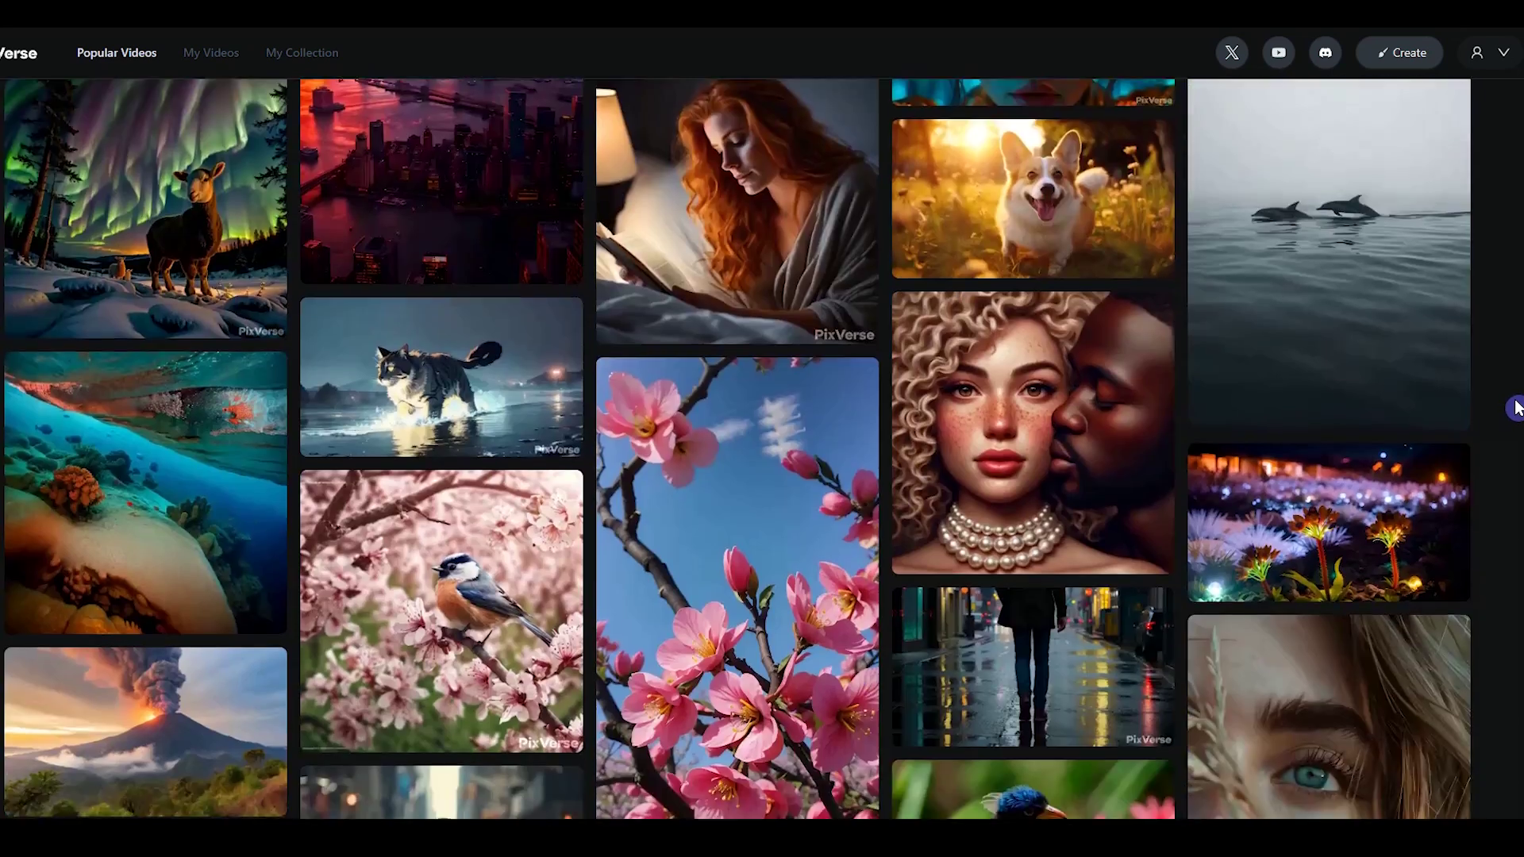
pyautogui.scroll(-10, 1515, 409)
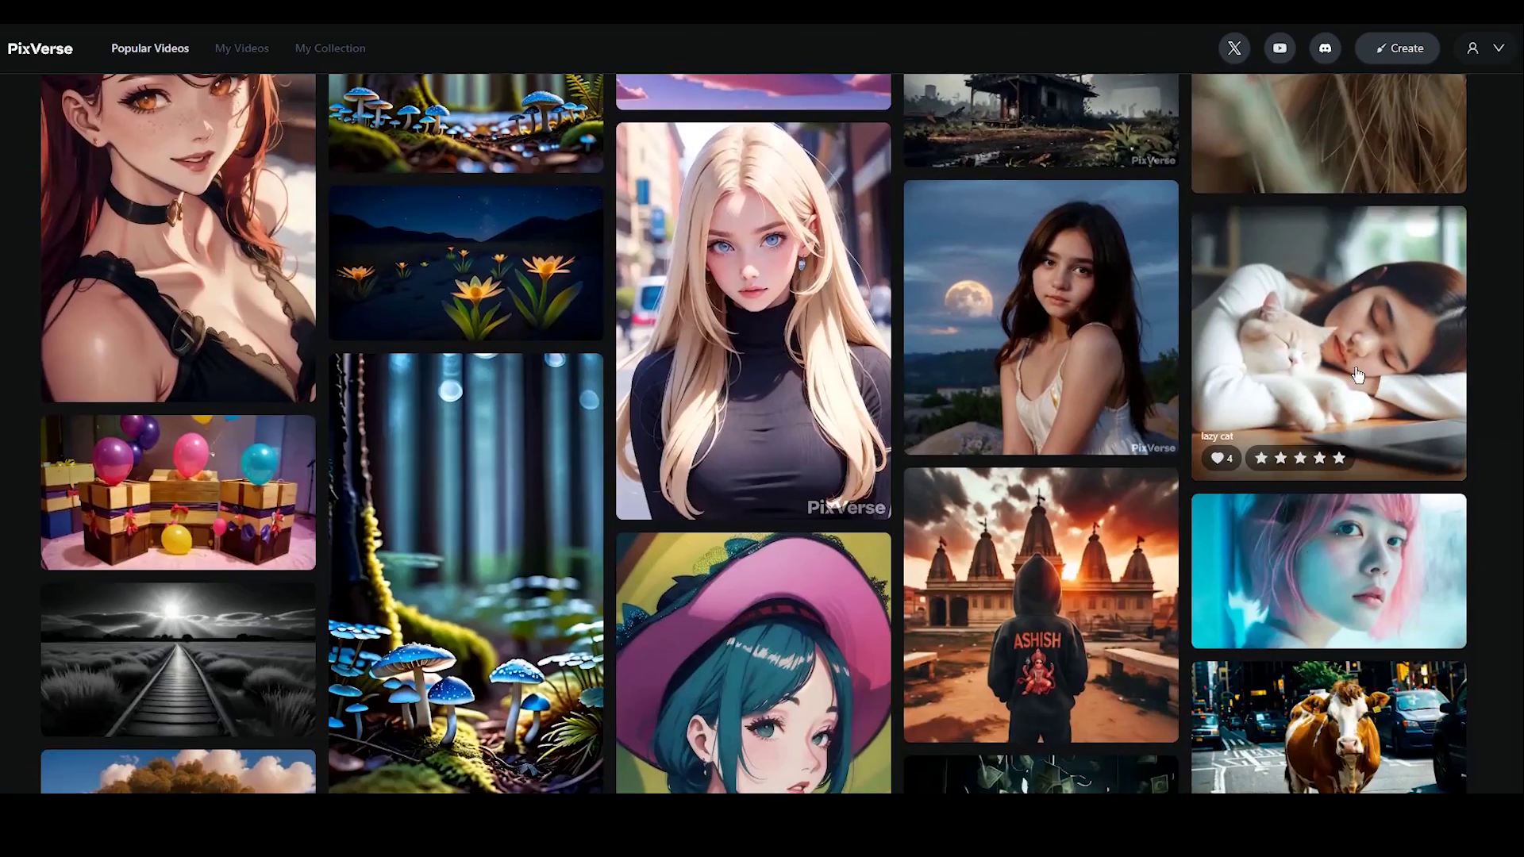
pyautogui.click(1358, 376)
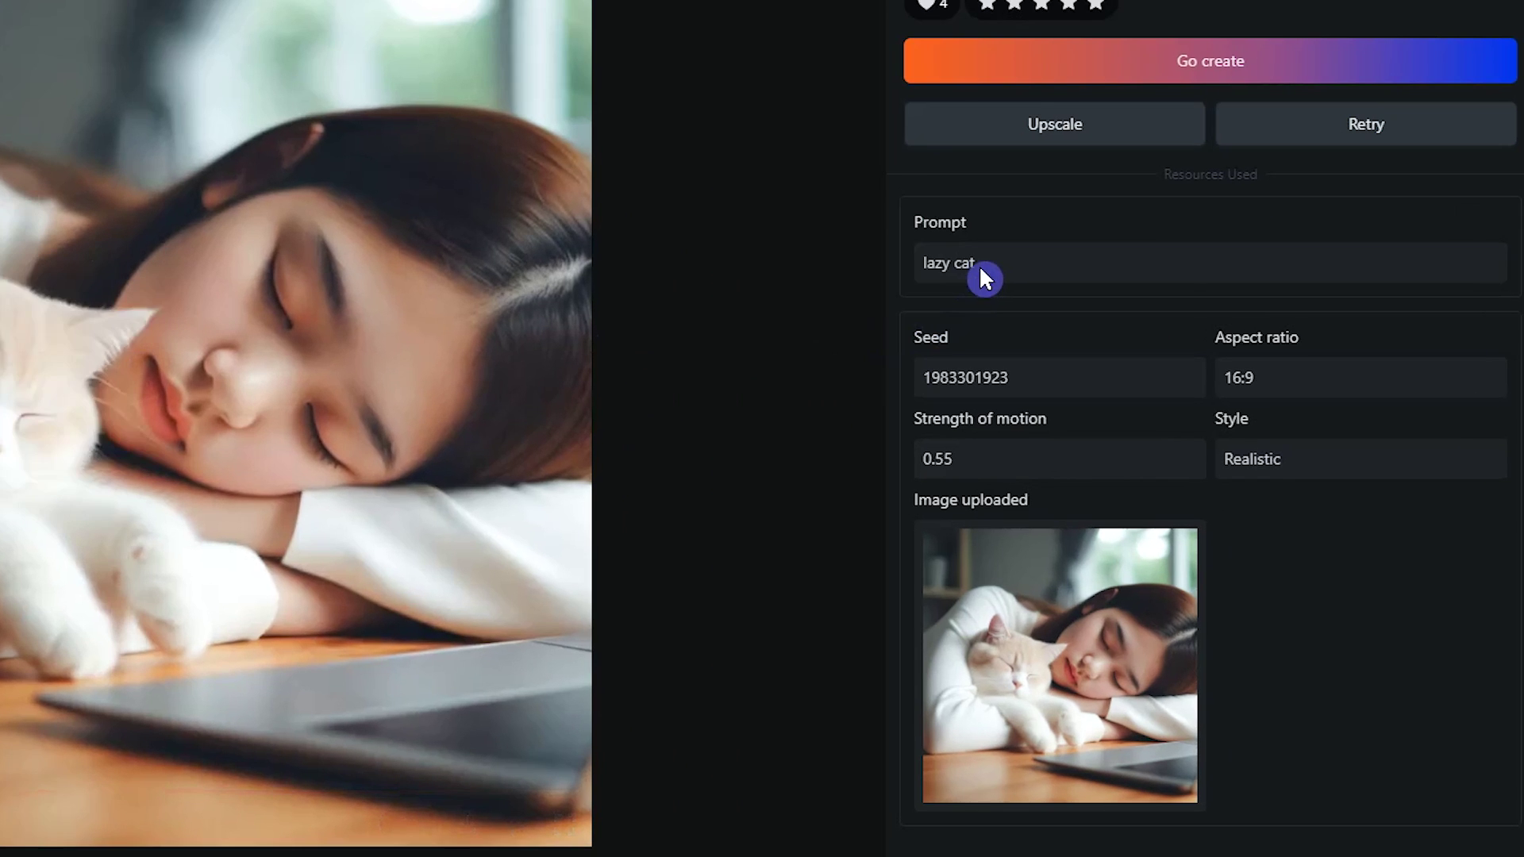
pyautogui.tripleClick(979, 264)
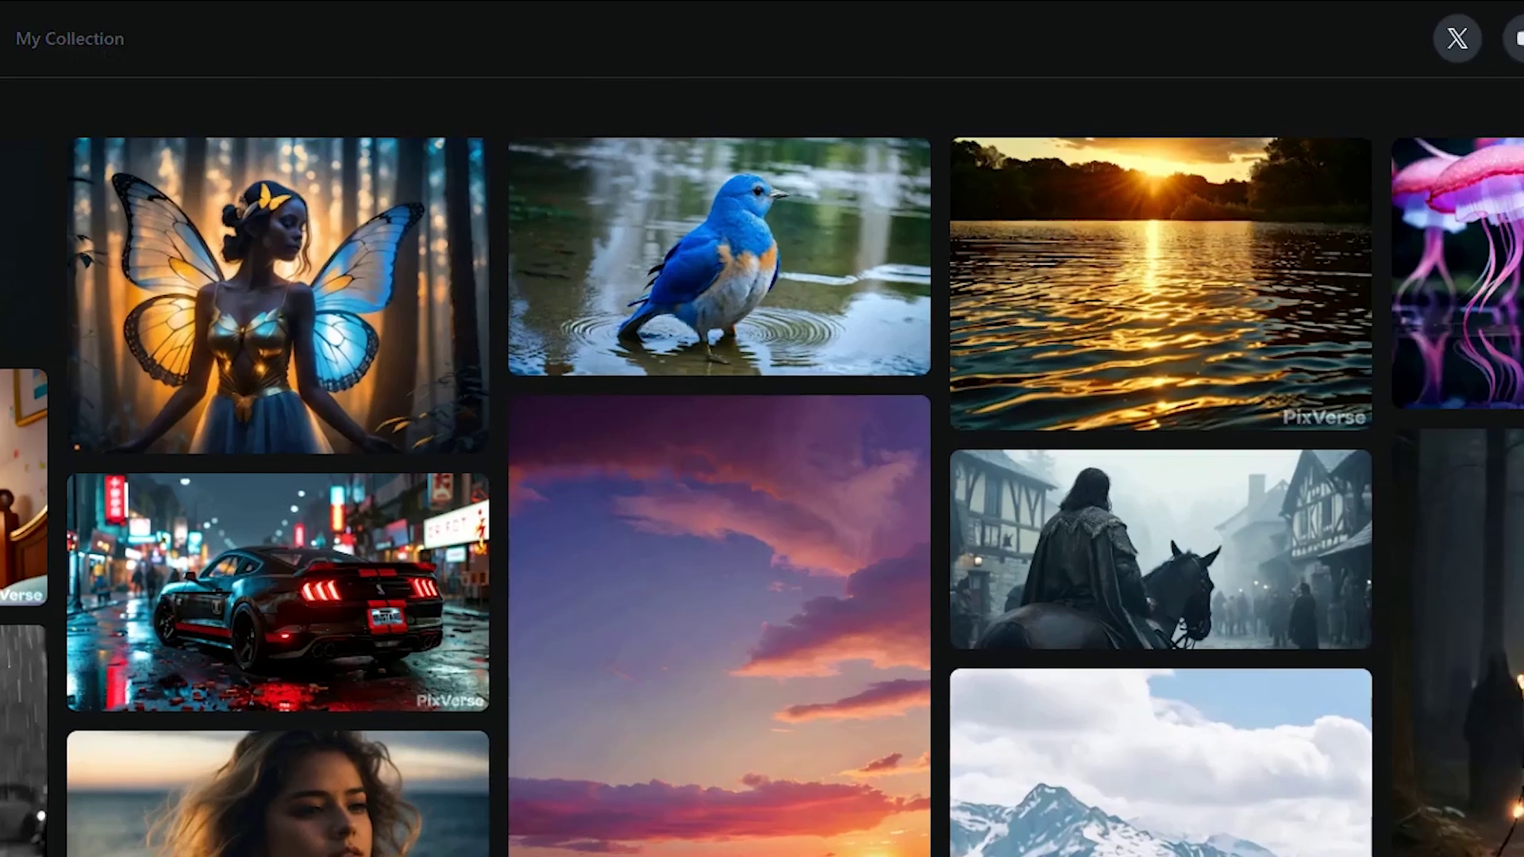
# Start a new video from the header's Create option to reach the Text to Video page
pyautogui.click(1484, 40)
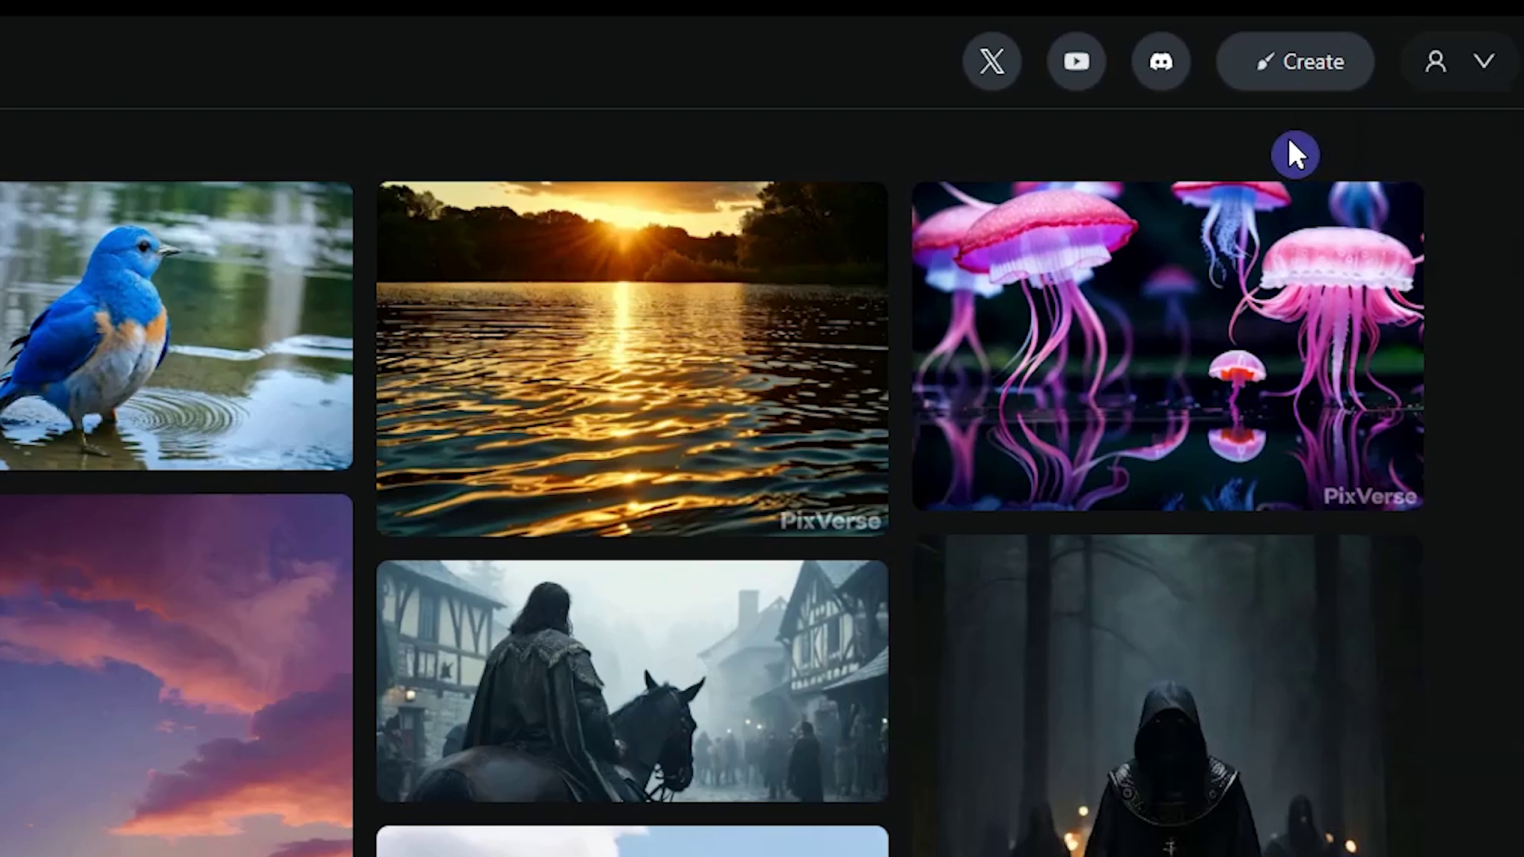
pyautogui.click(1359, 64)
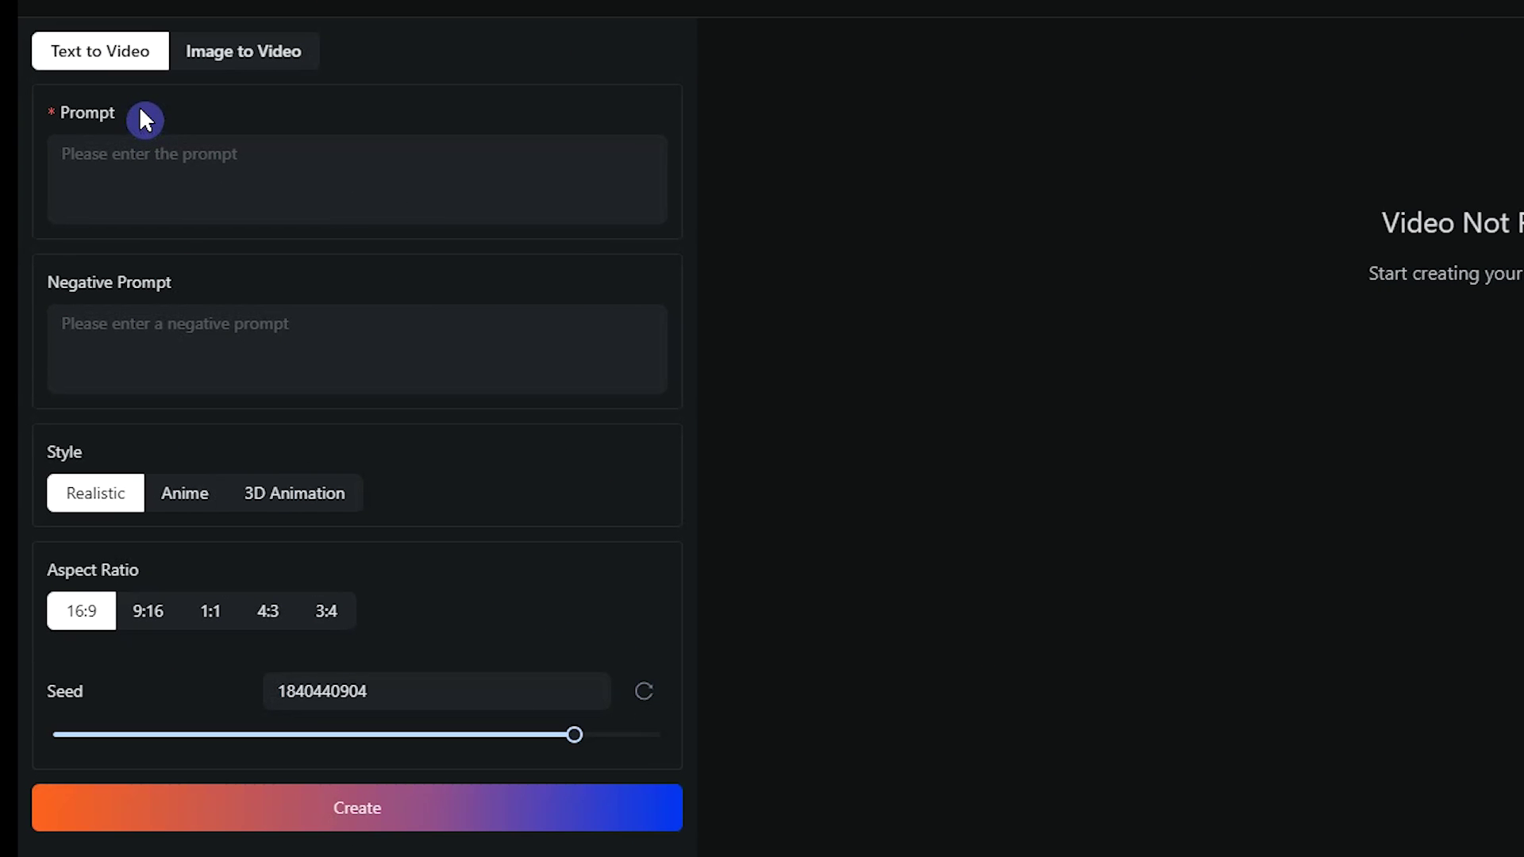
pyautogui.click(102, 73)
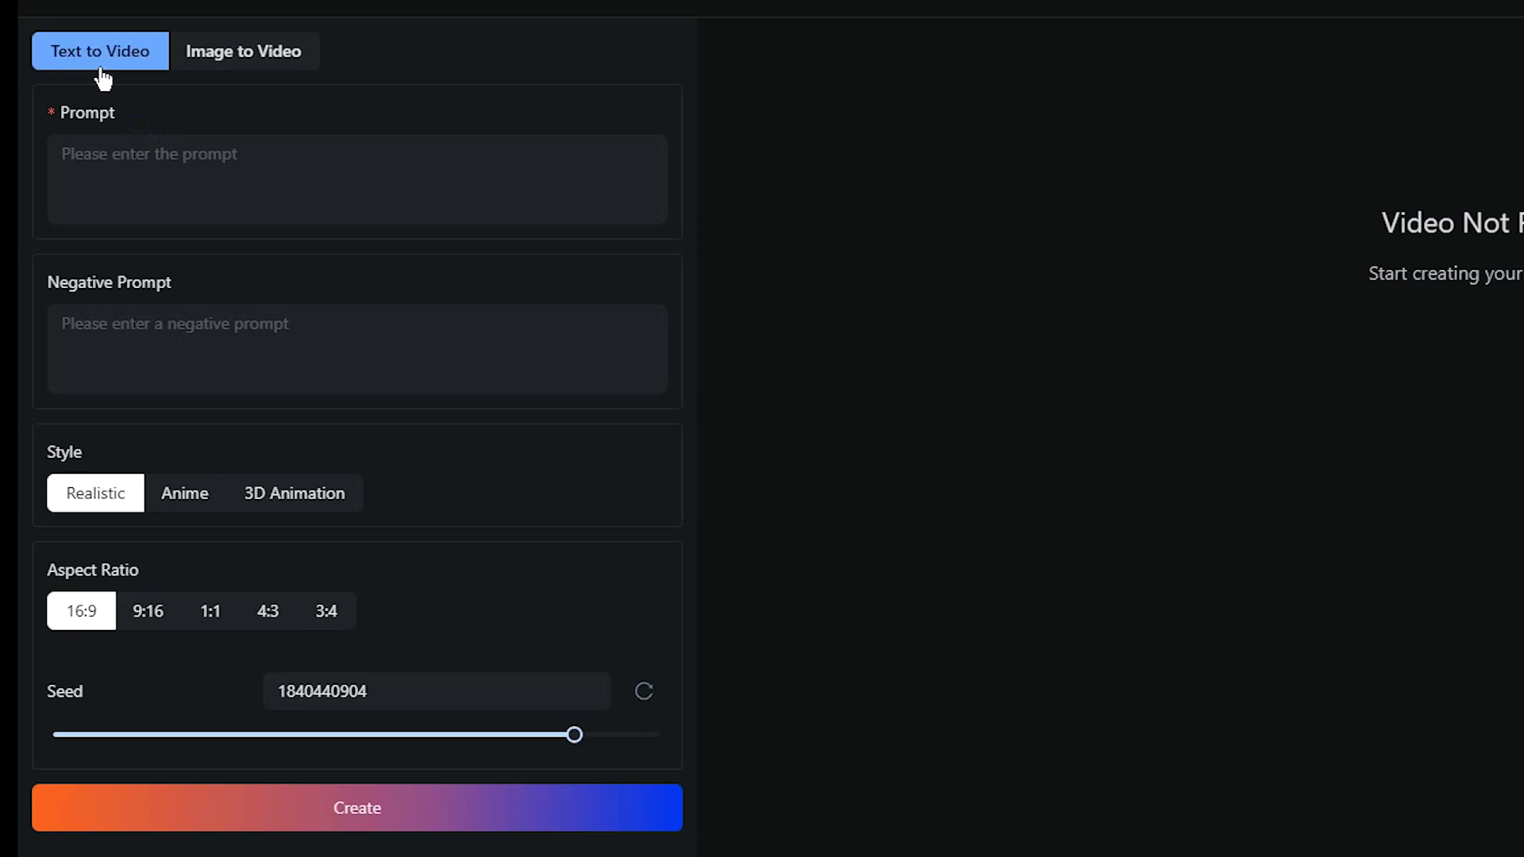
pyautogui.click(302, 147)
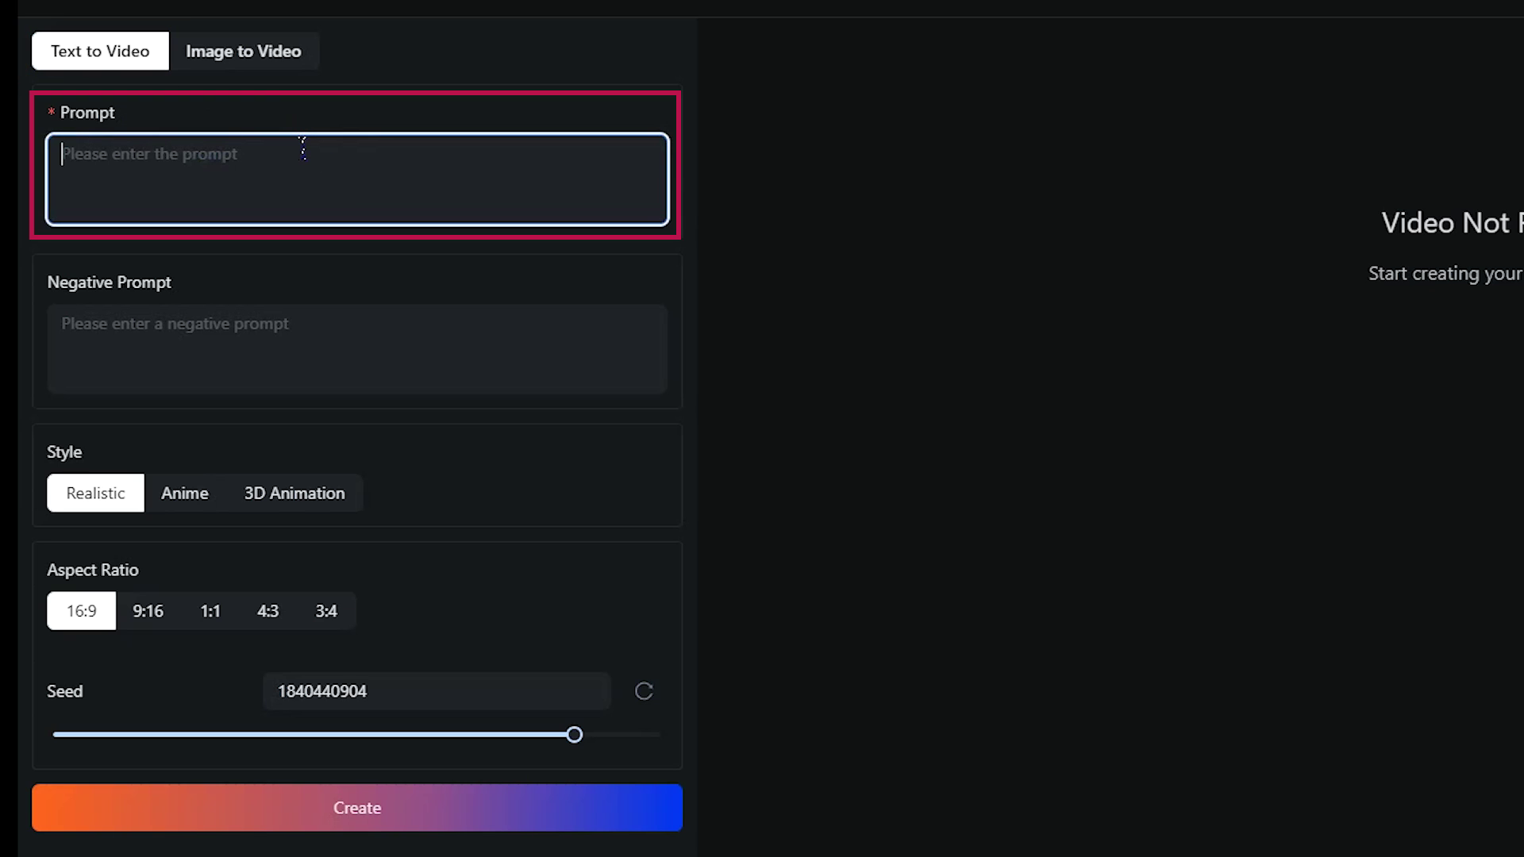
pyautogui.click(300, 323)
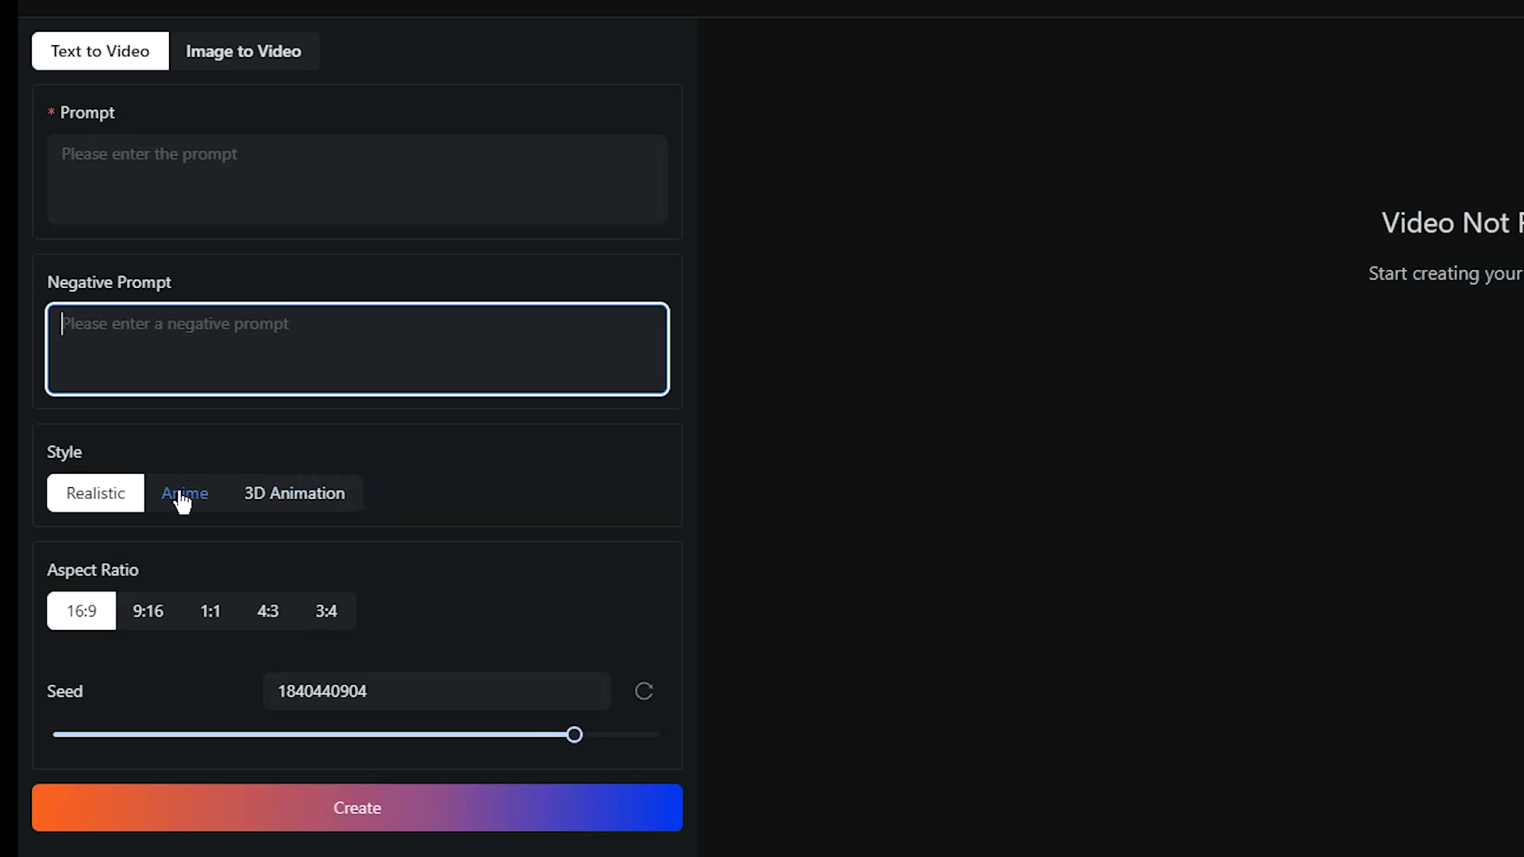
pyautogui.click(173, 505)
pyautogui.click(290, 507)
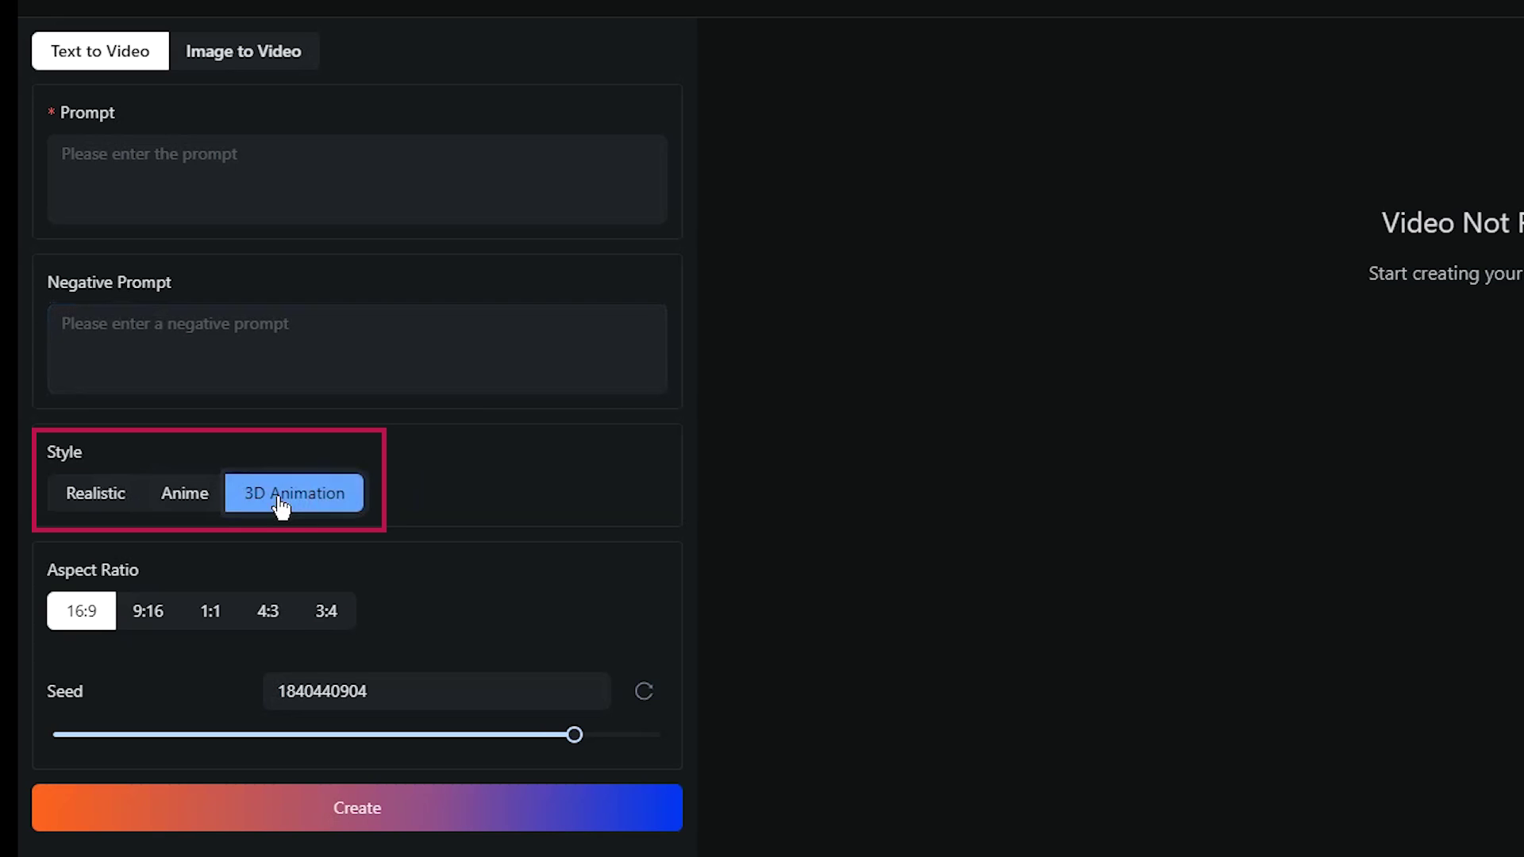
pyautogui.click(120, 505)
pyautogui.click(142, 631)
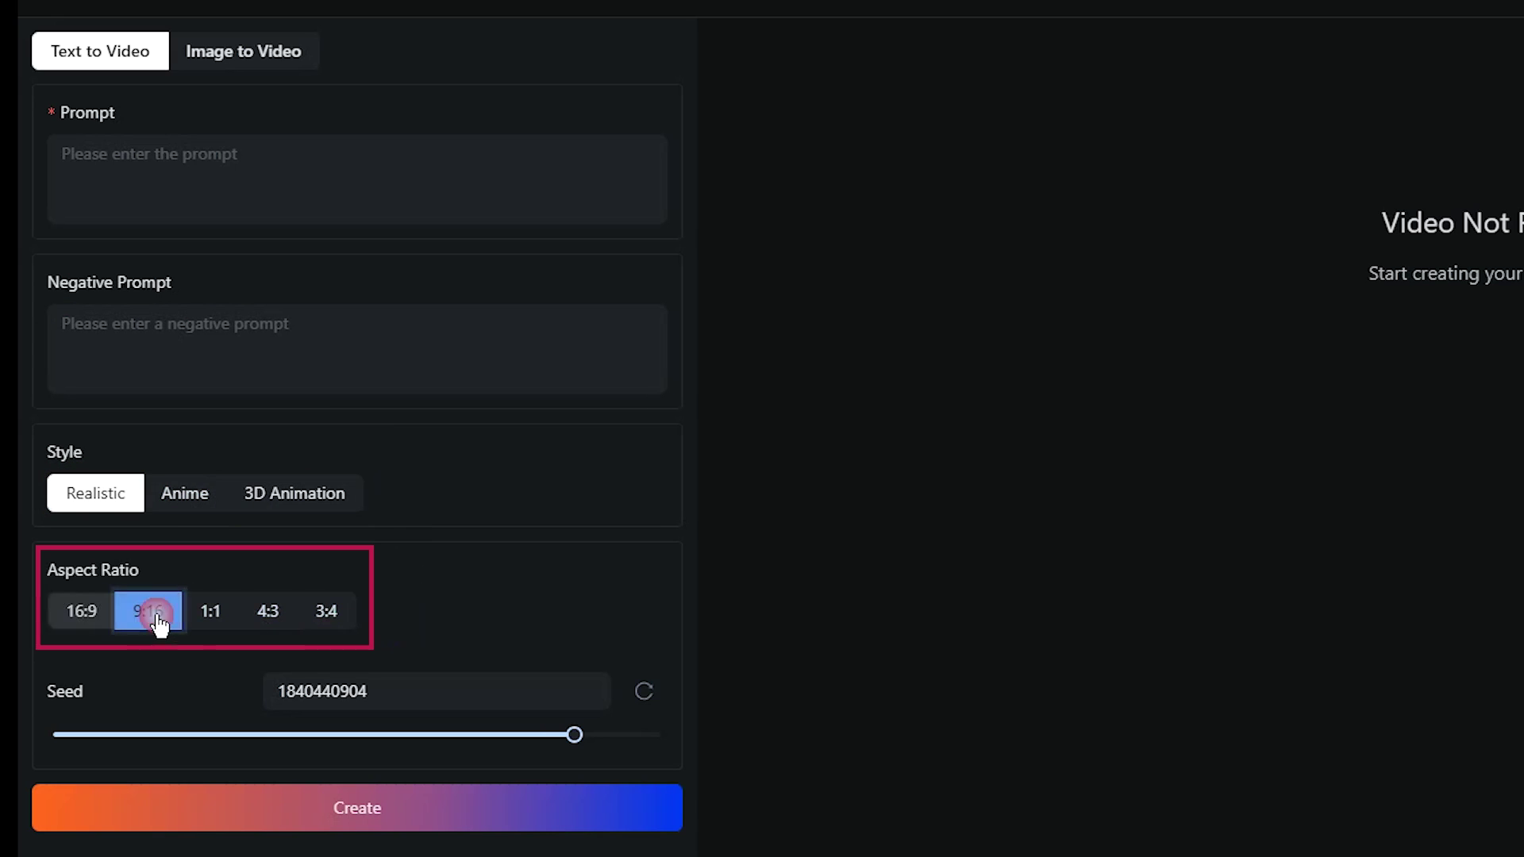
pyautogui.click(211, 619)
pyautogui.click(273, 623)
pyautogui.click(332, 620)
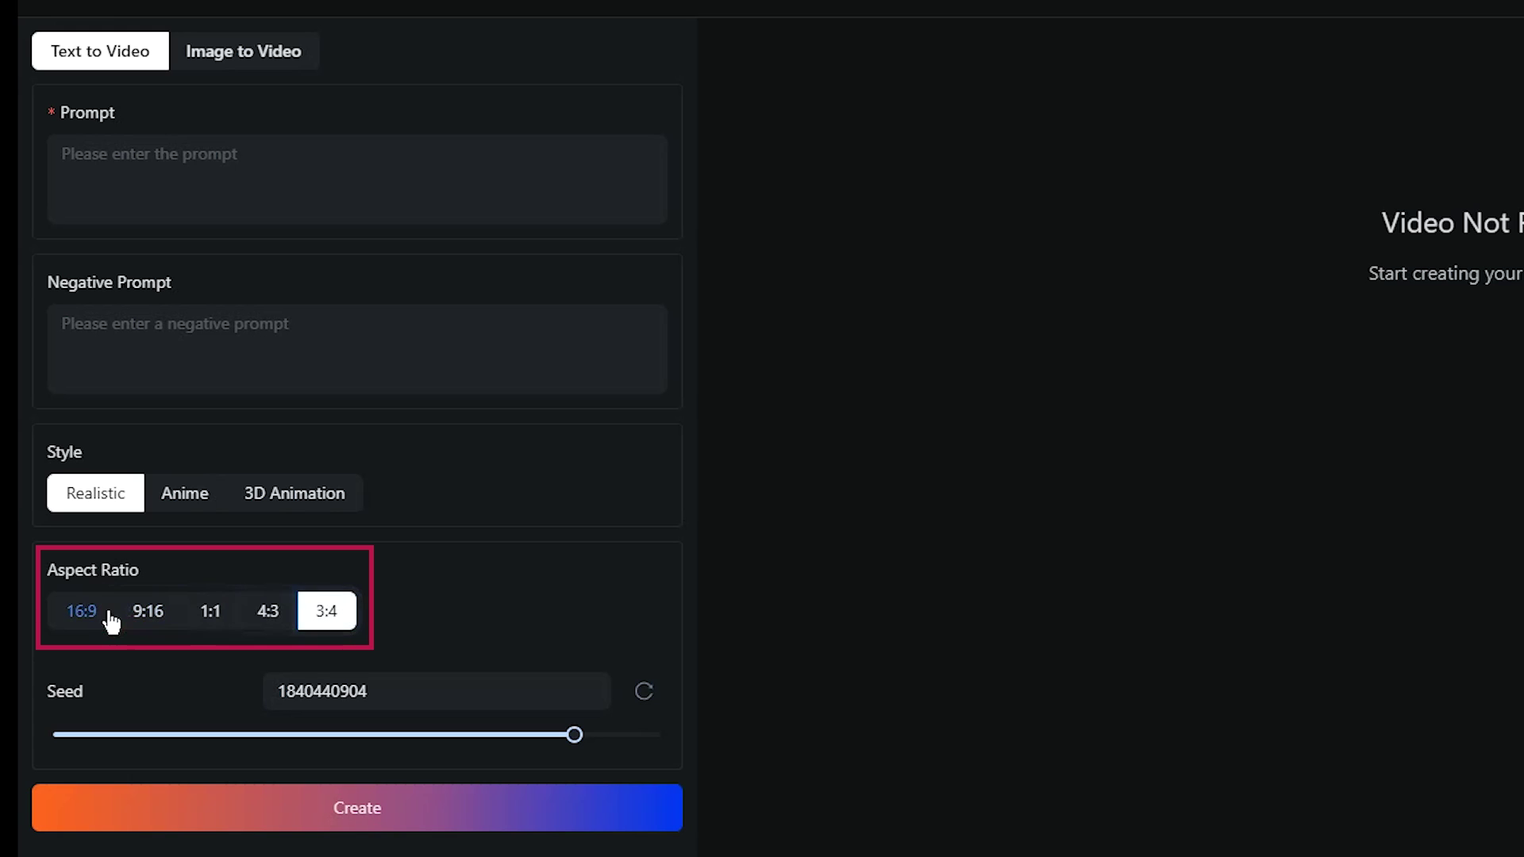
pyautogui.click(94, 617)
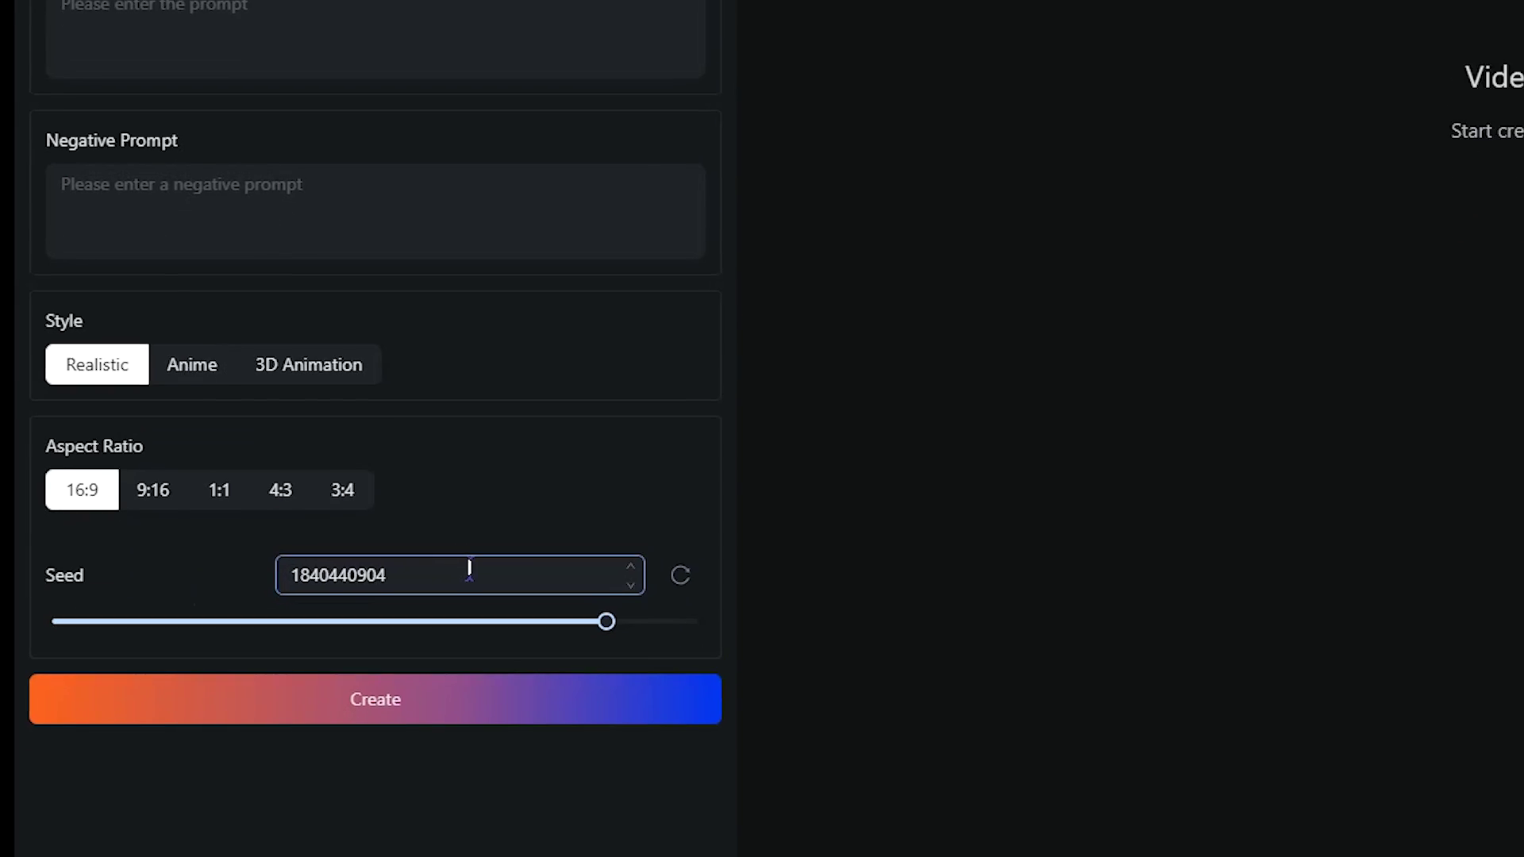
pyautogui.click(447, 687)
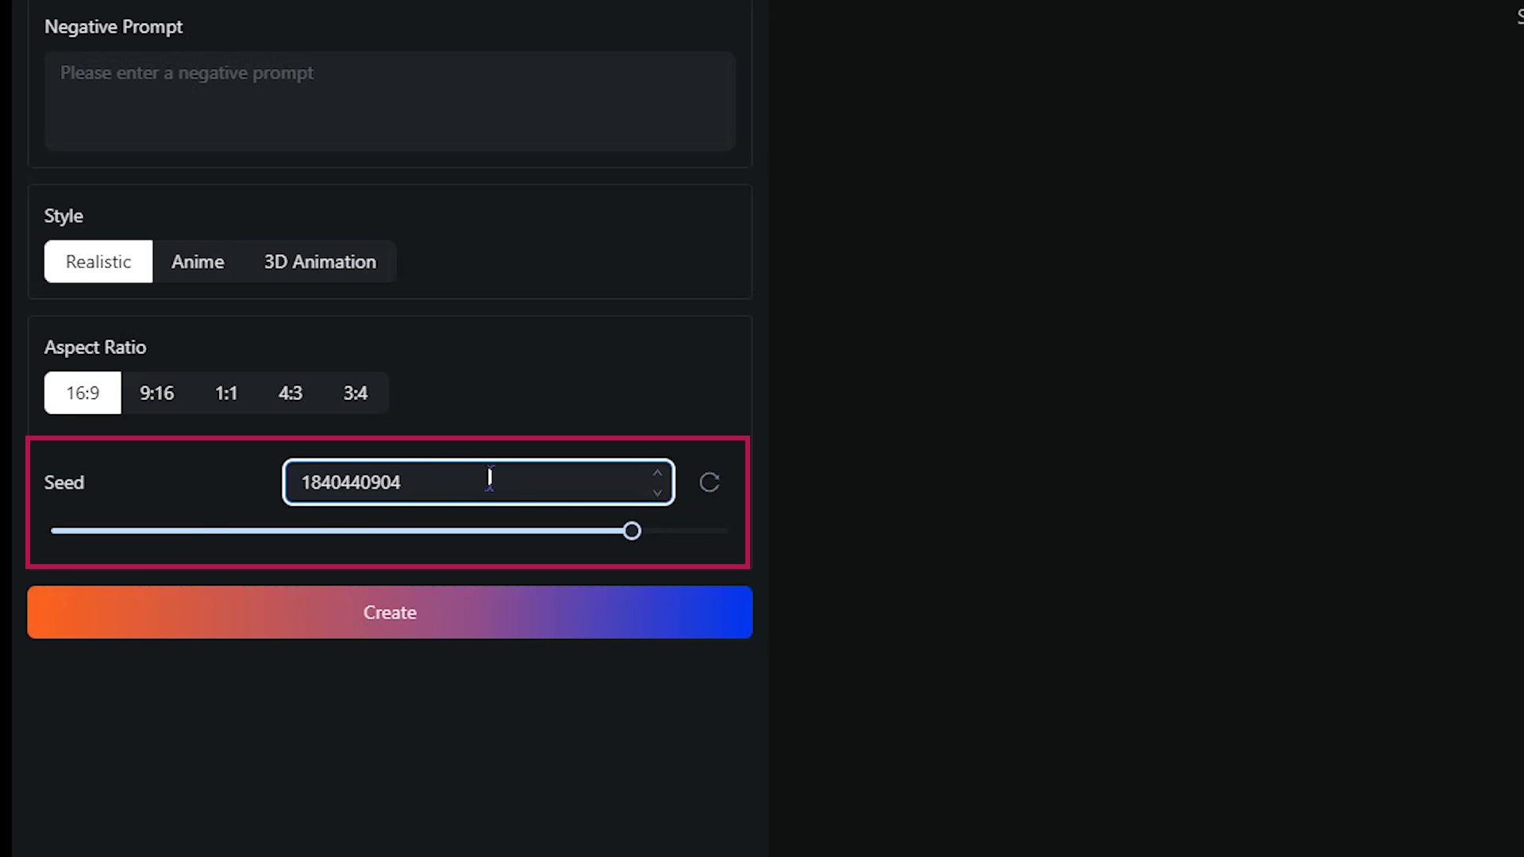
pyautogui.doubleClick(512, 479)
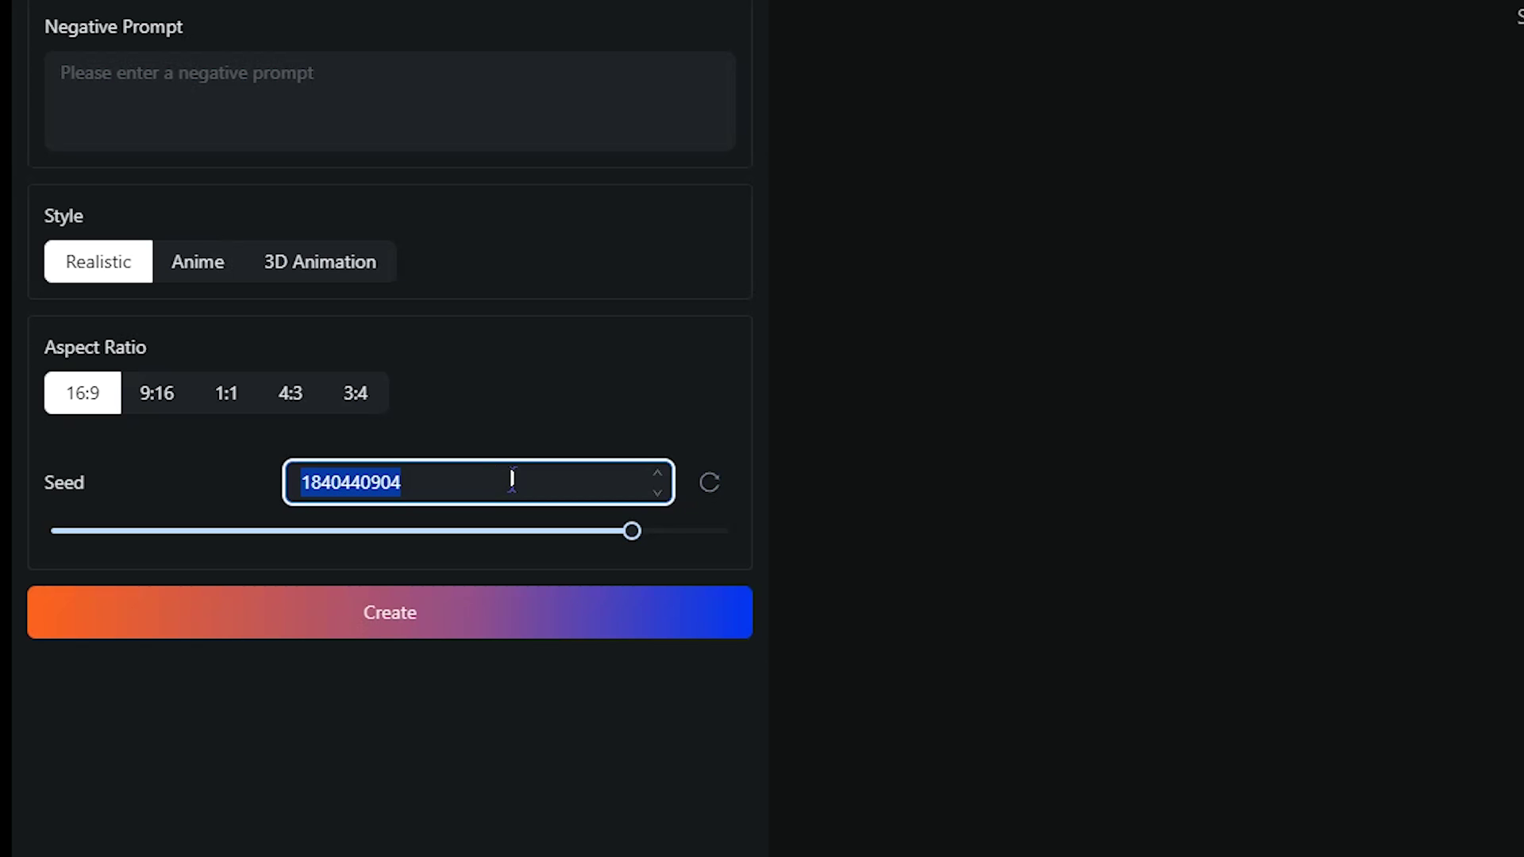
pyautogui.click(514, 478)
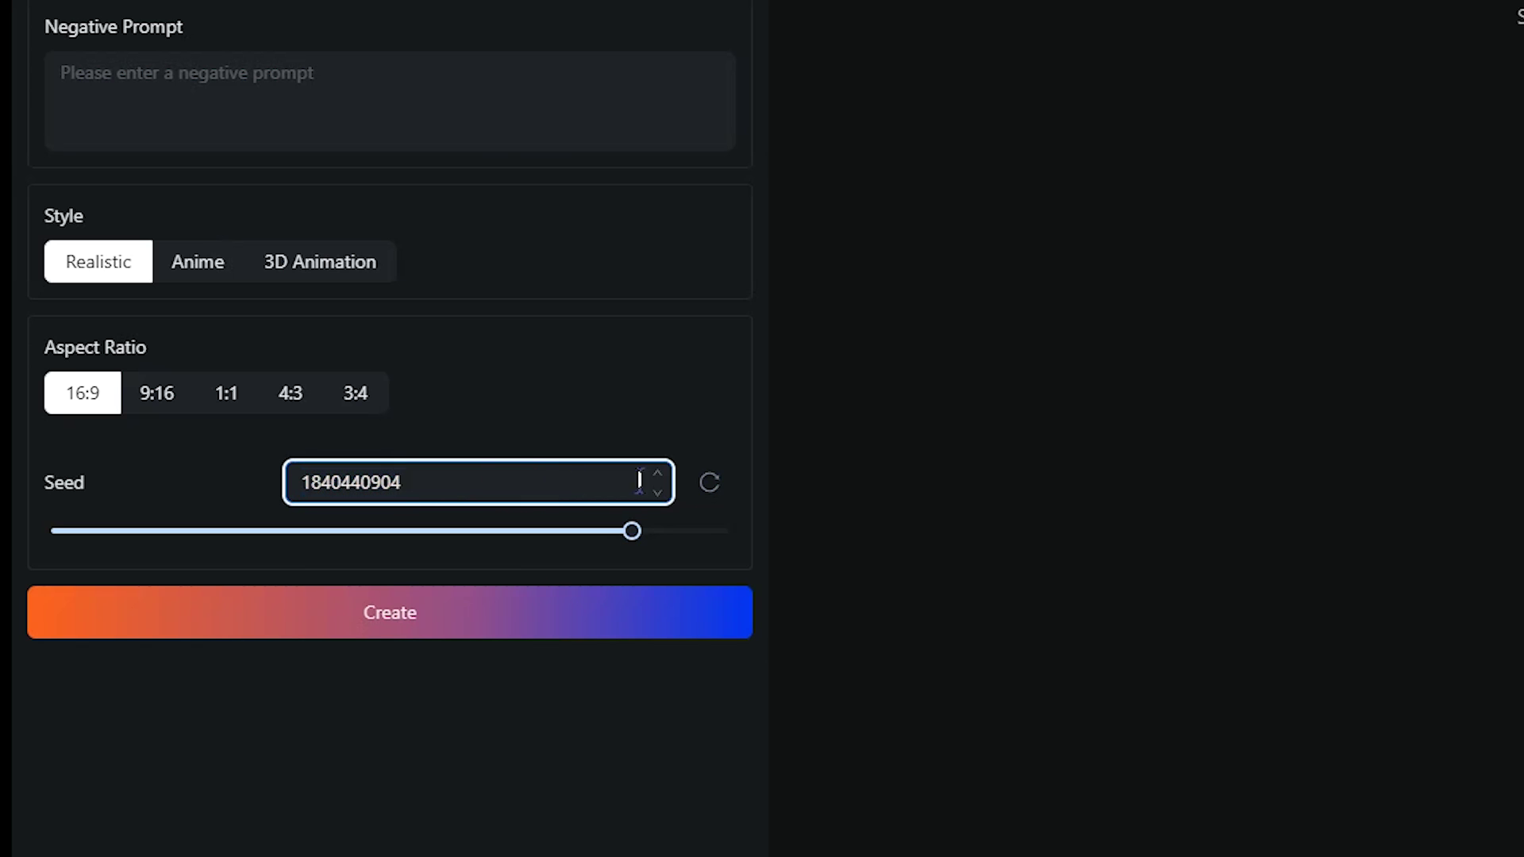
pyautogui.click(710, 485)
pyautogui.click(710, 486)
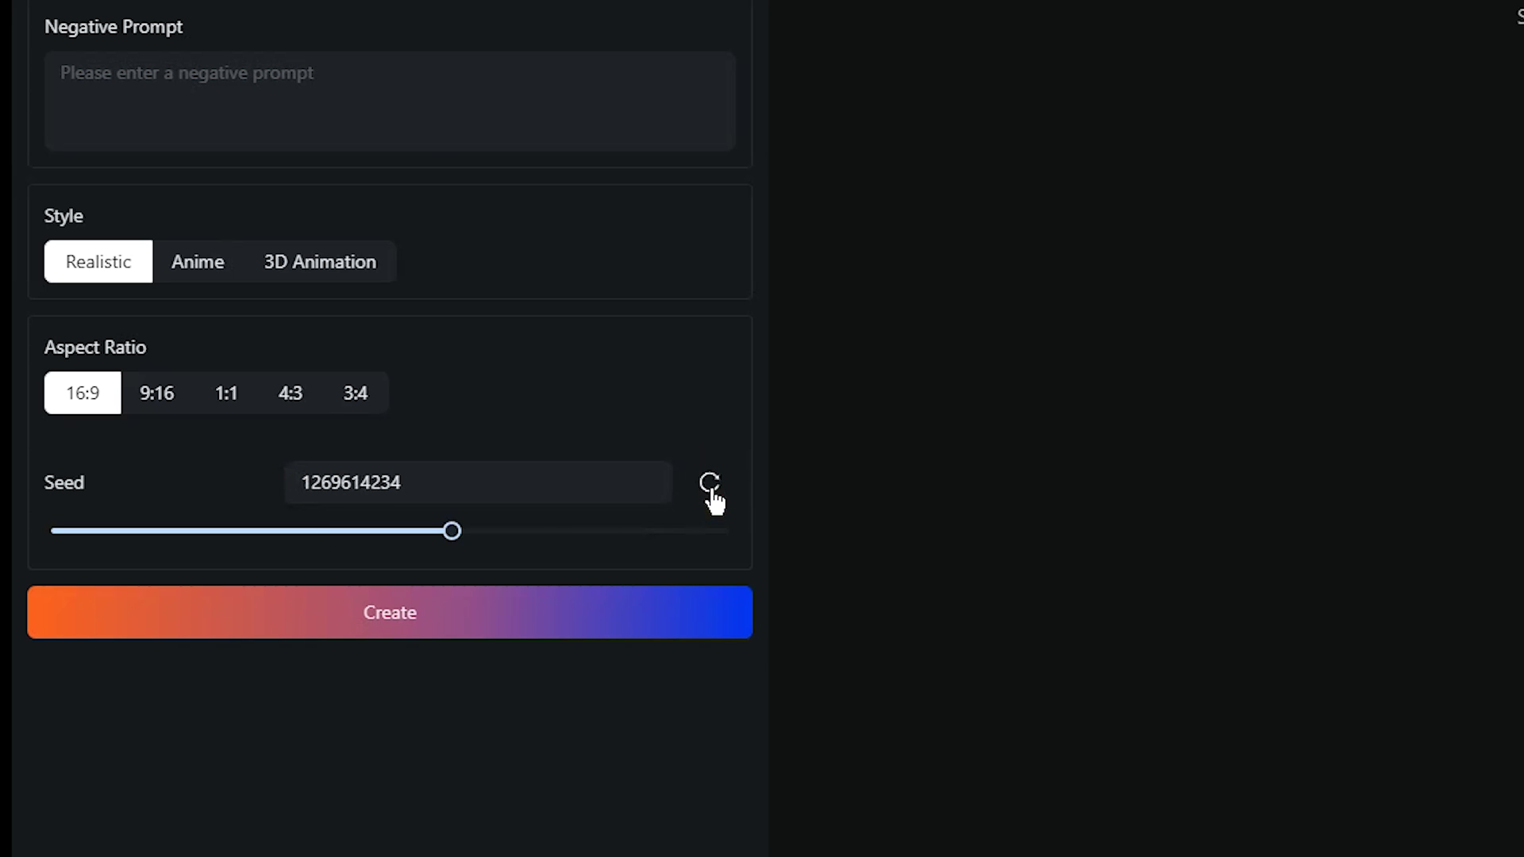
pyautogui.click(710, 485)
pyautogui.click(711, 486)
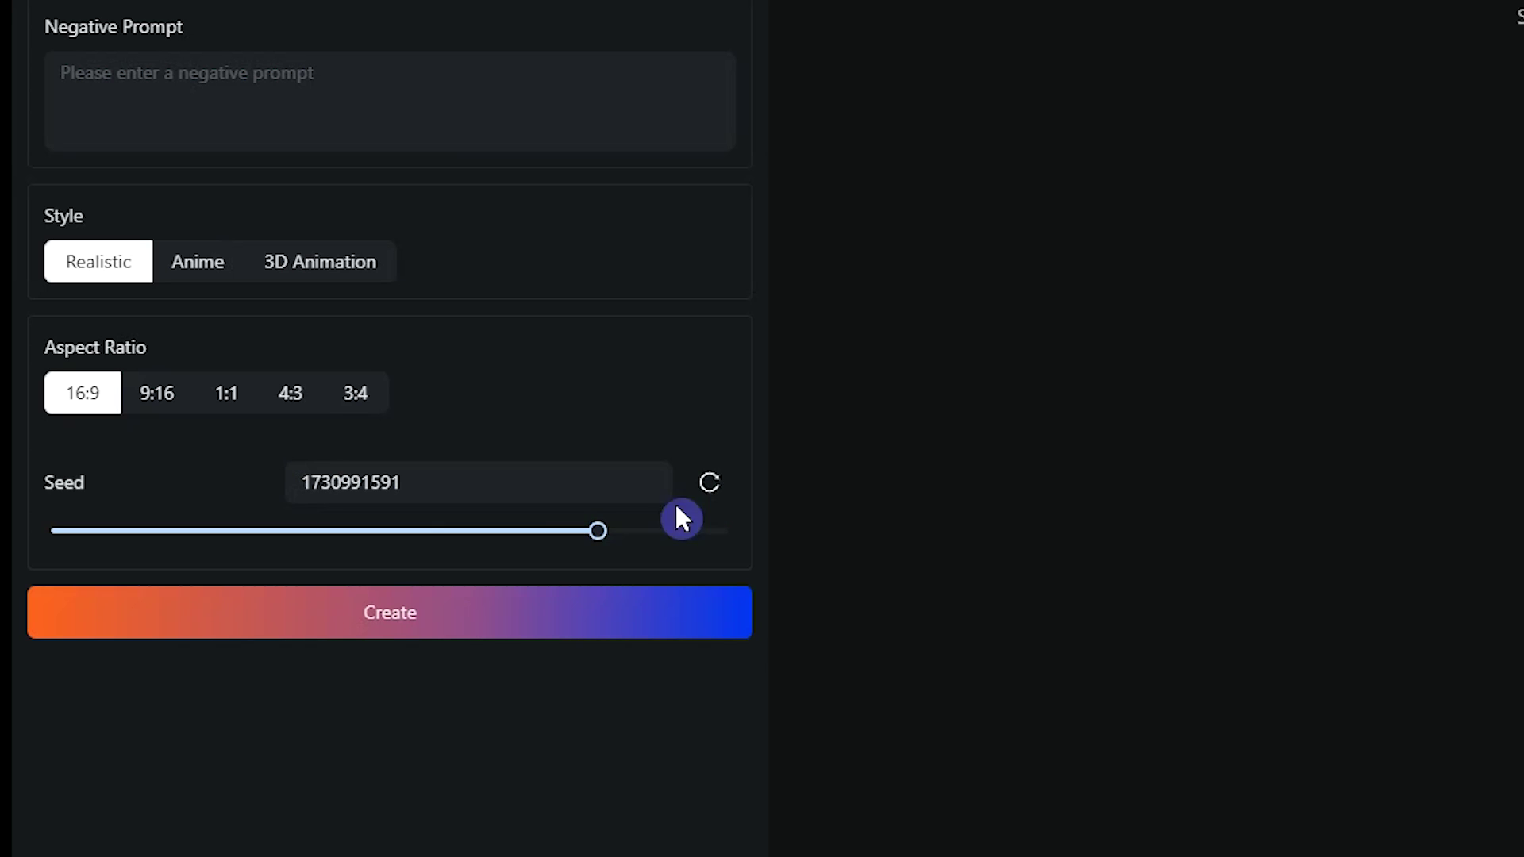
pyautogui.moveTo(597, 530); pyautogui.dragTo(476, 530)
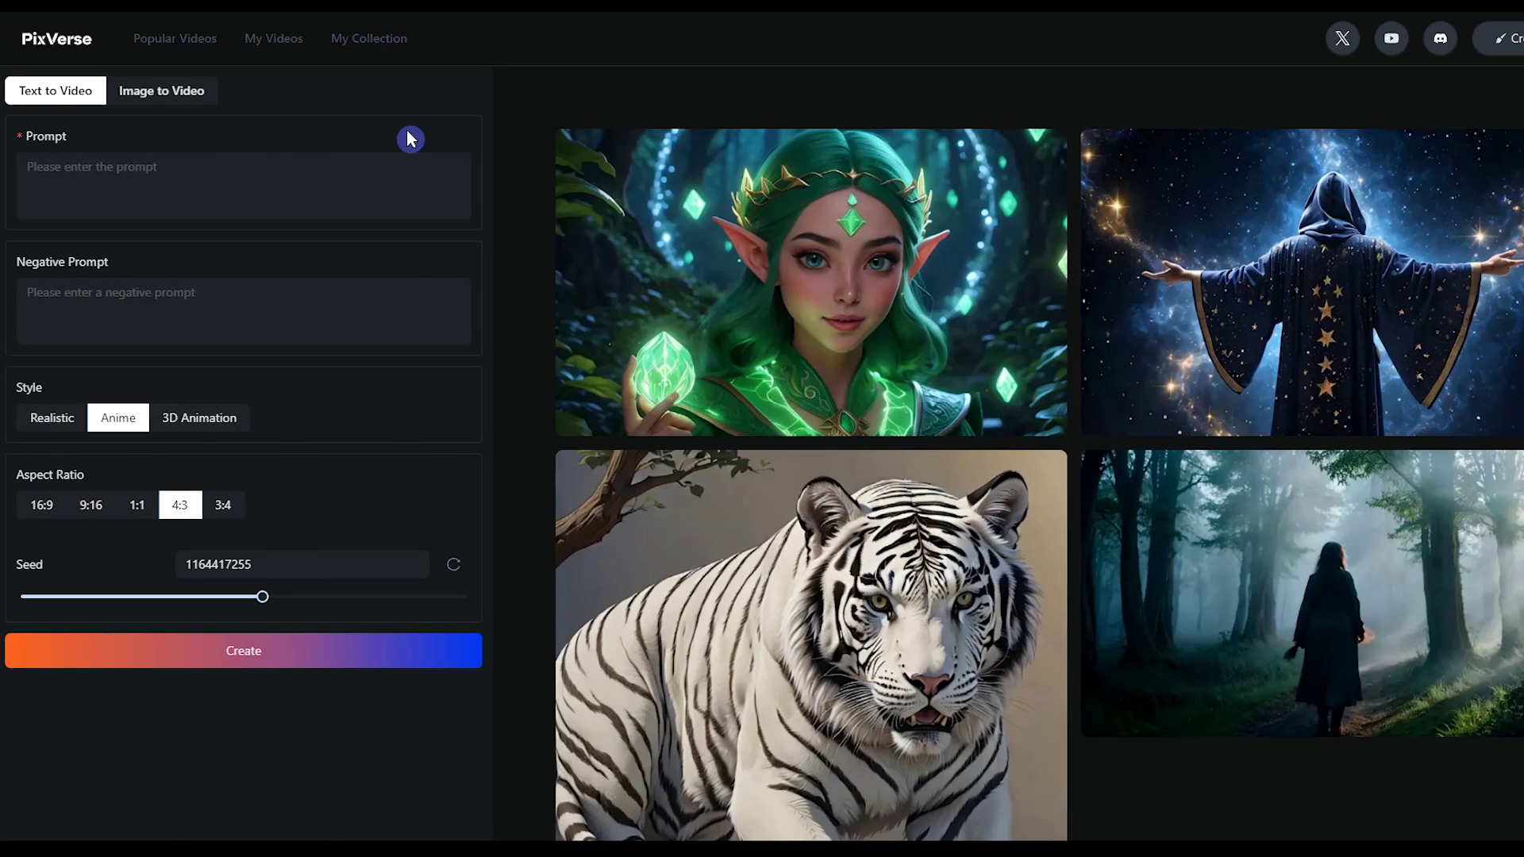
# Paste the misty-forest witch prompt and the negative prompt 'ugly, bad form, cartoon'
pyautogui.click(330, 183)
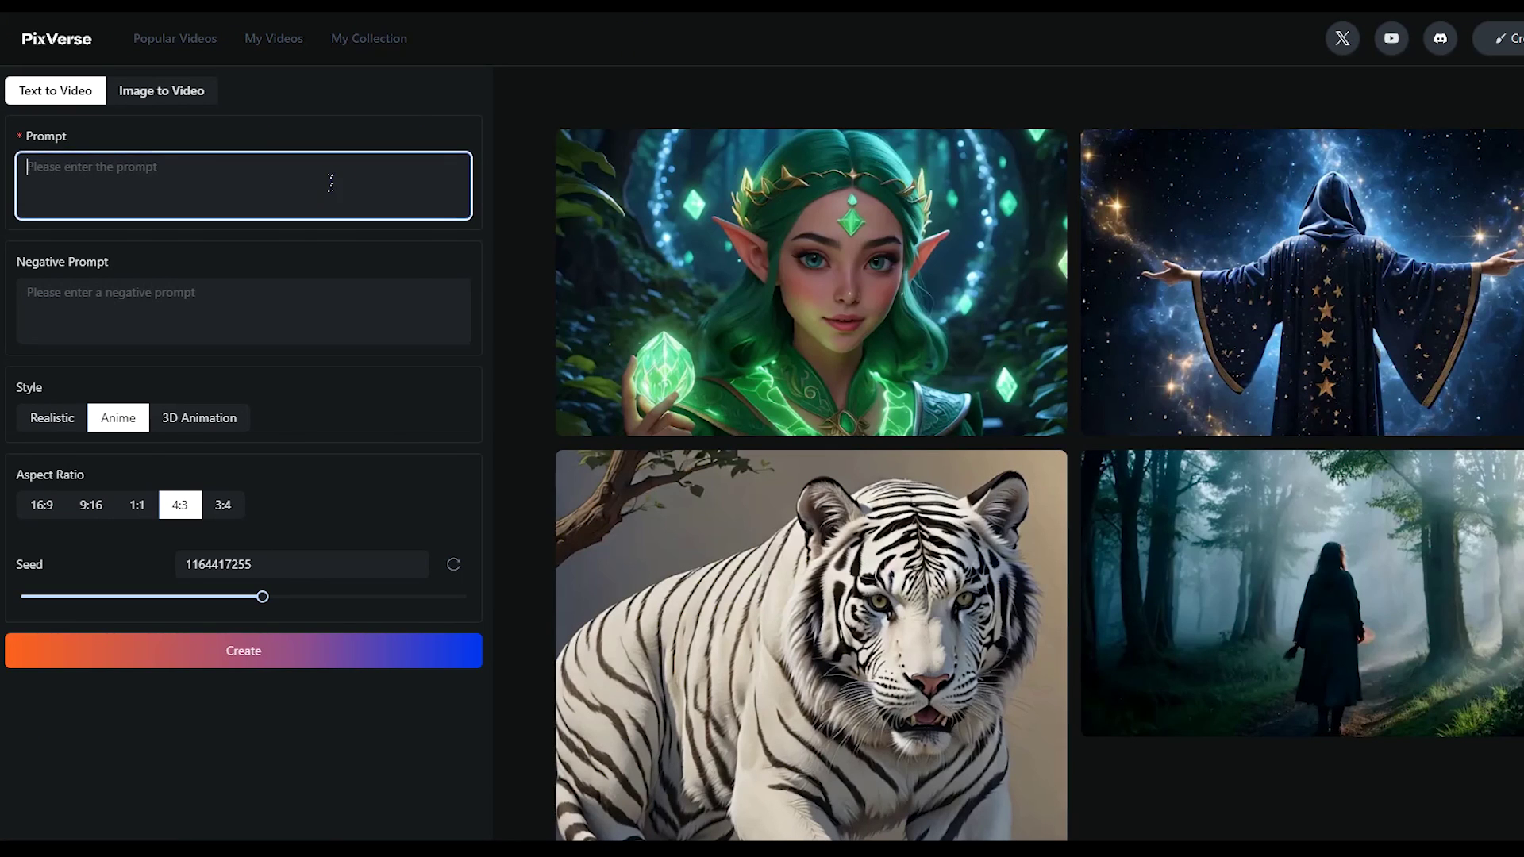
pyautogui.write('cinematic moving shot of a mysterious witch, in the forest, mist fog layers, cinematic light')
pyautogui.click(185, 296)
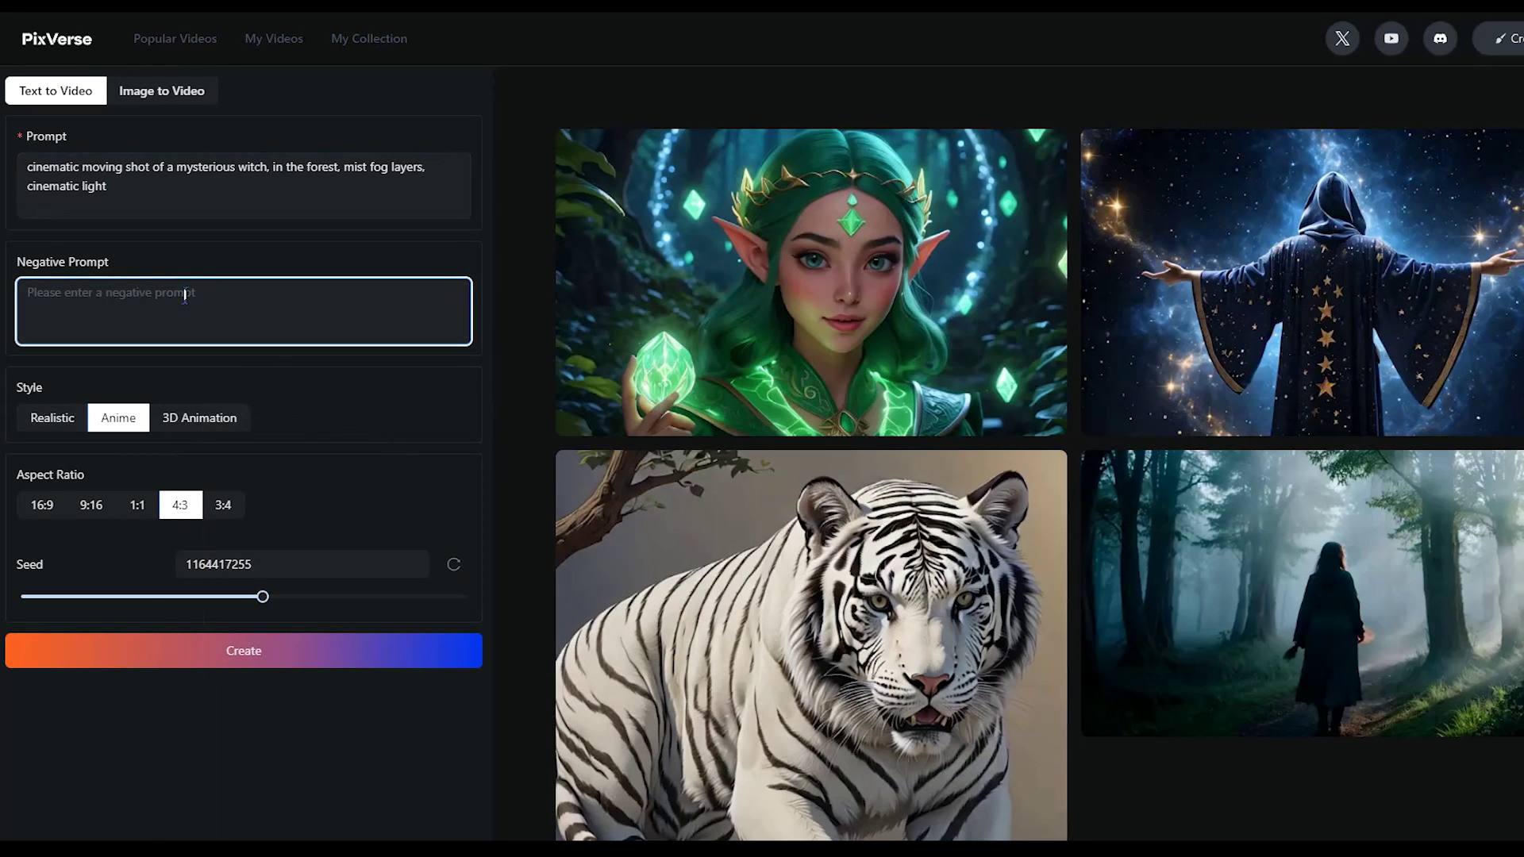
pyautogui.write('ugly, bad form, cartoon')
# Generate the witch video in Realistic style at 16:9 and open the finished clip
pyautogui.click(50, 421)
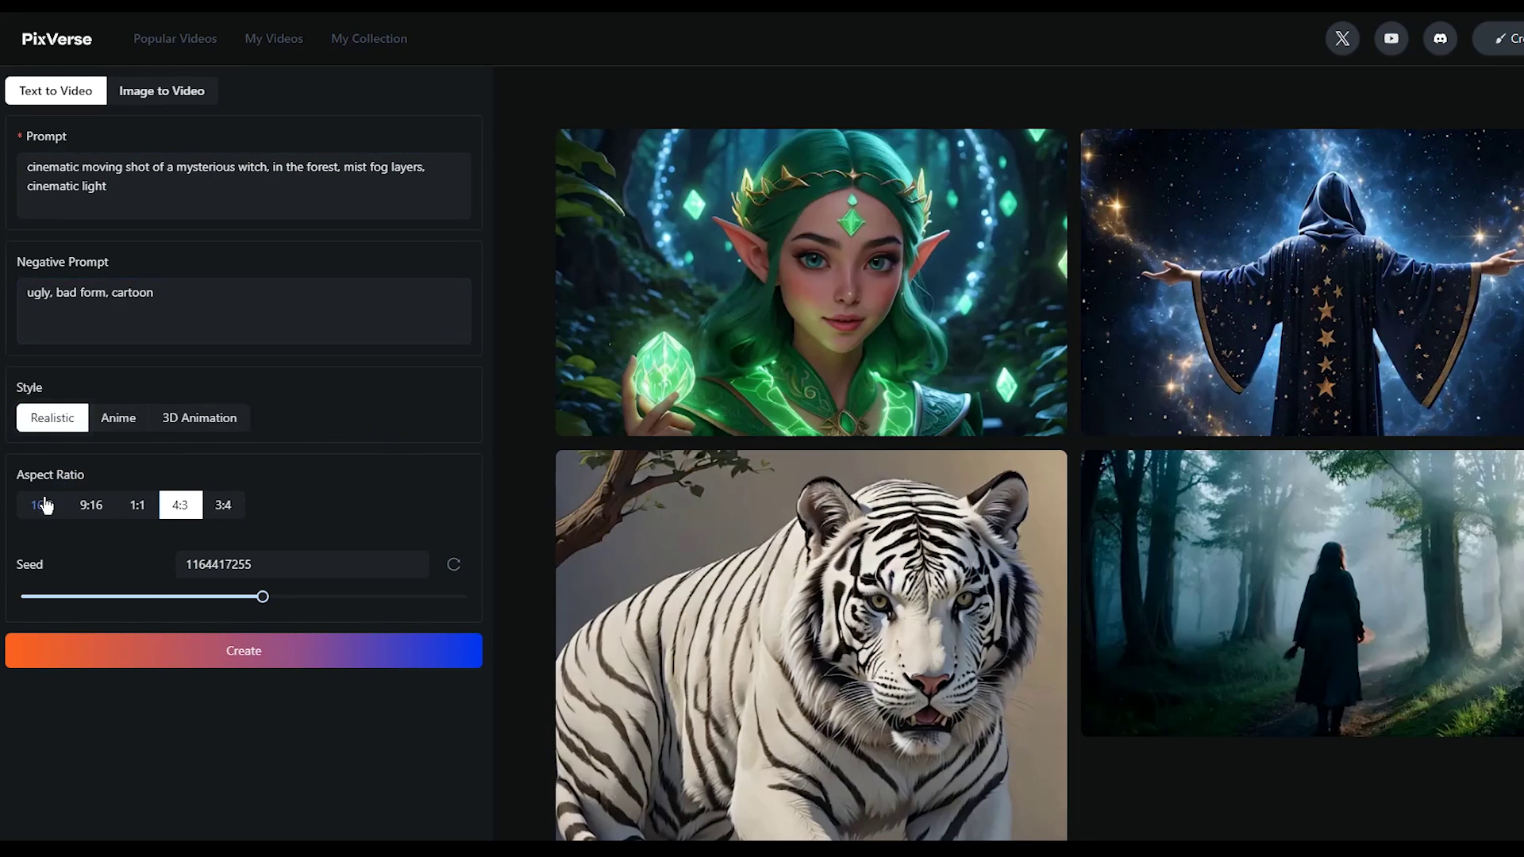
pyautogui.click(46, 506)
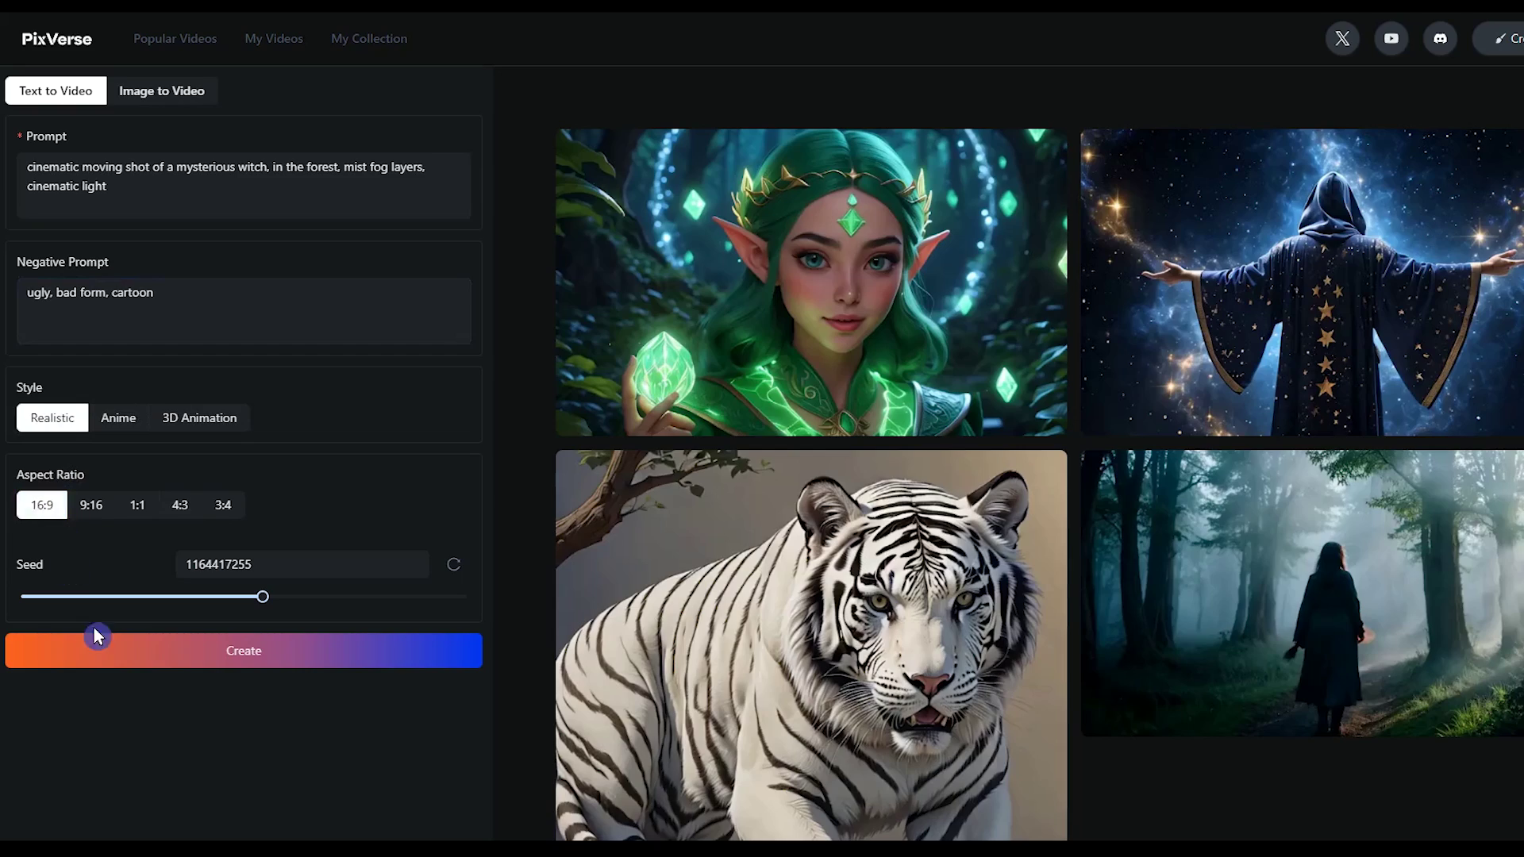
pyautogui.click(276, 652)
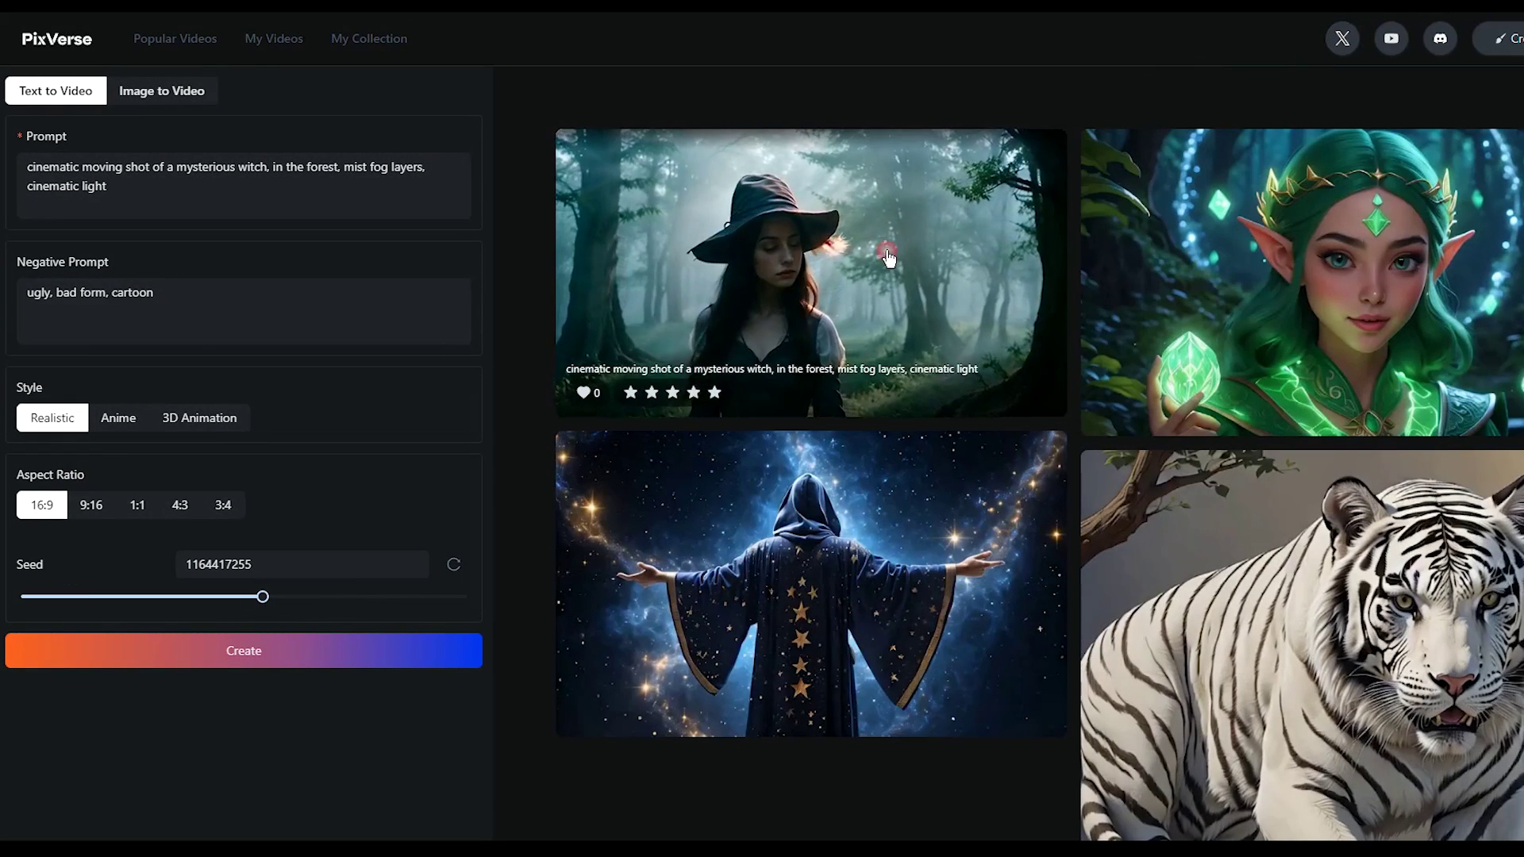
pyautogui.click(1019, 173)
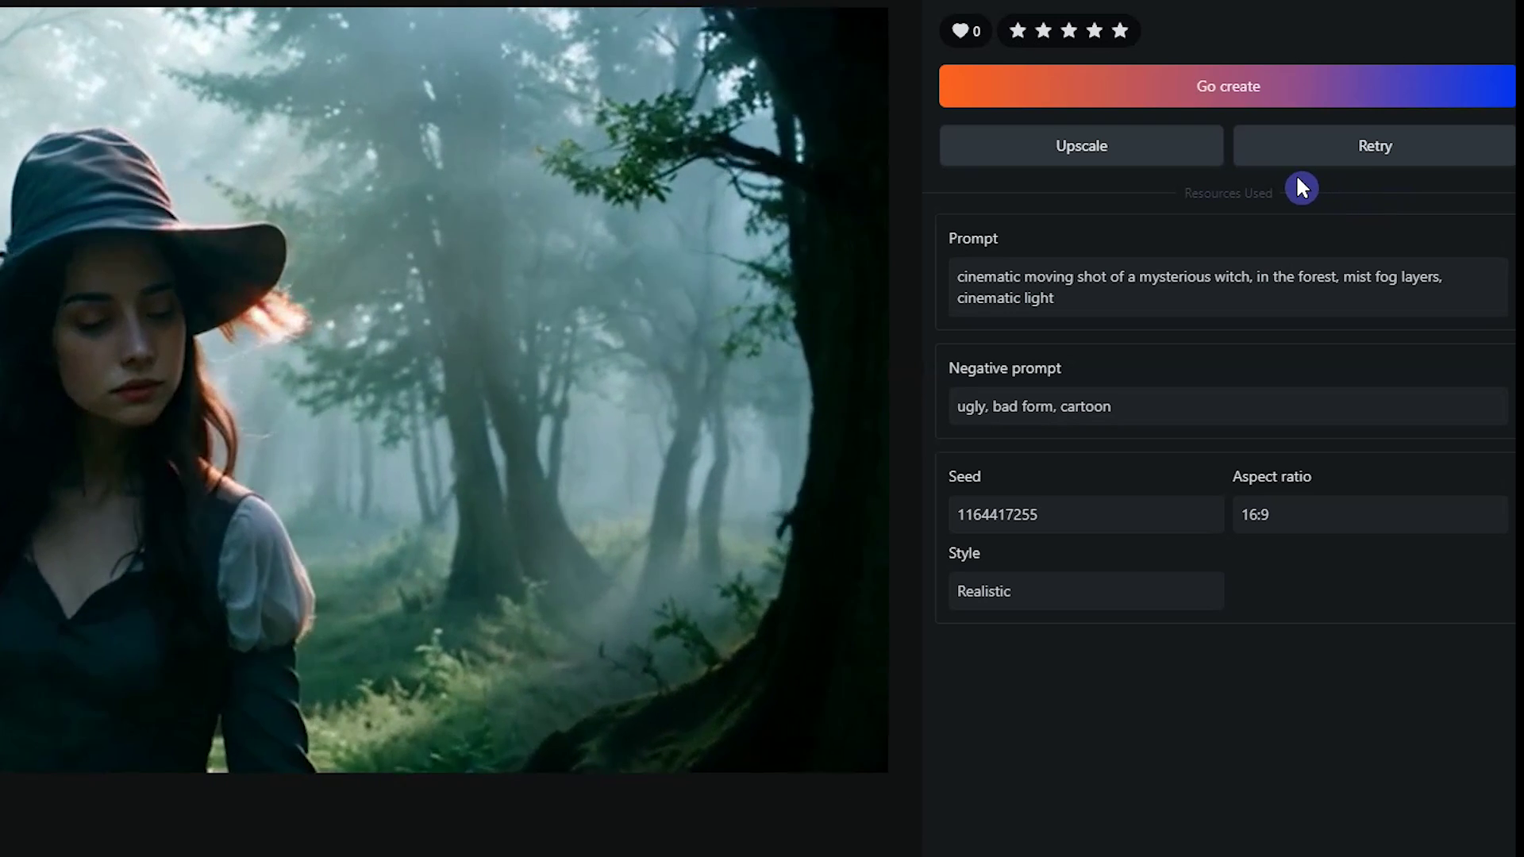
# Retry the witch video from its detail page to generate a second take
pyautogui.click(1298, 170)
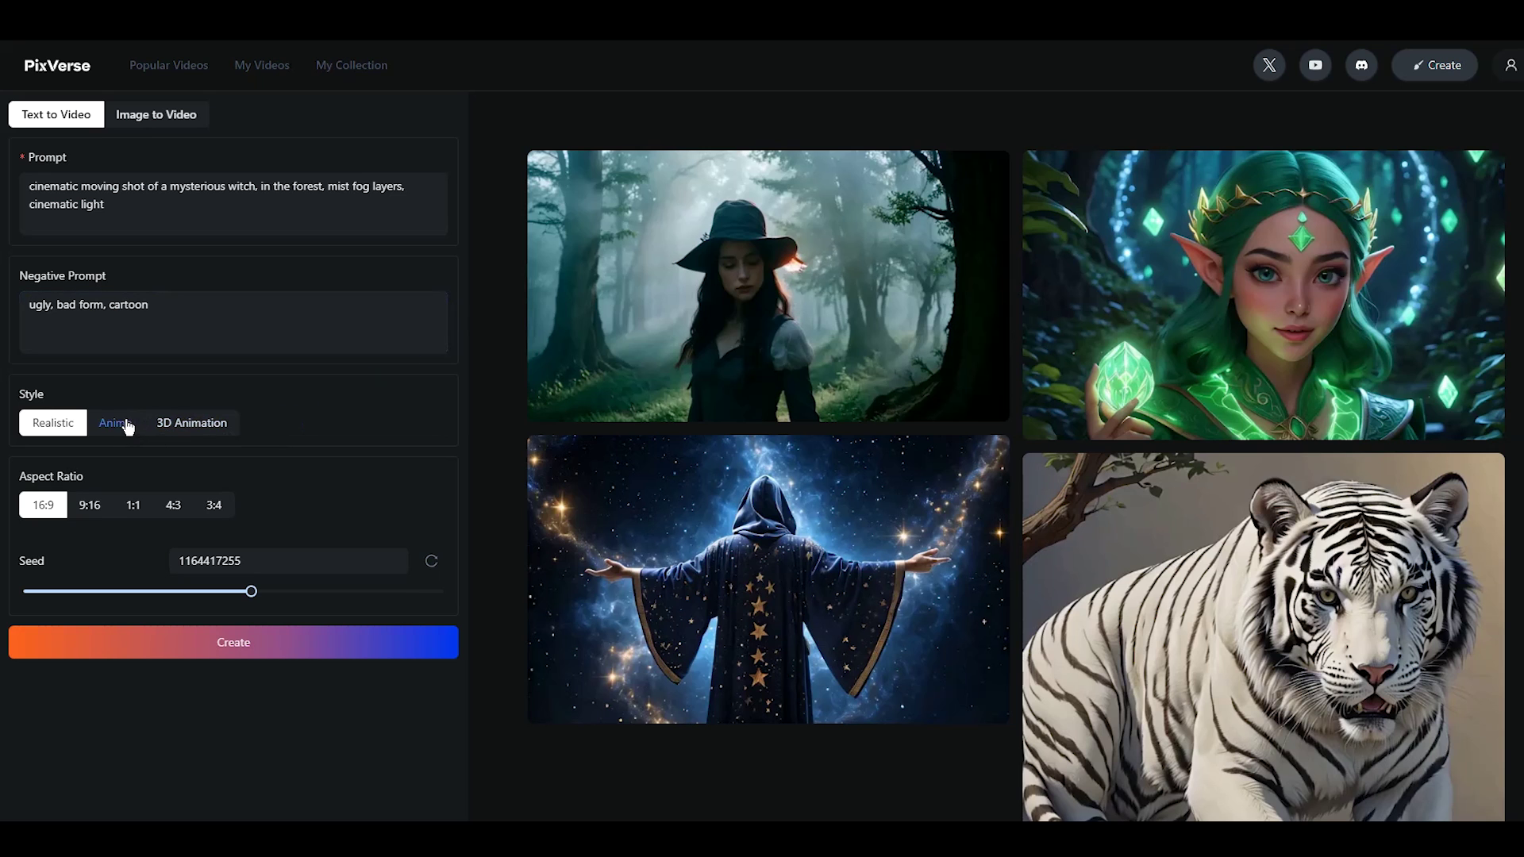
pyautogui.click(265, 645)
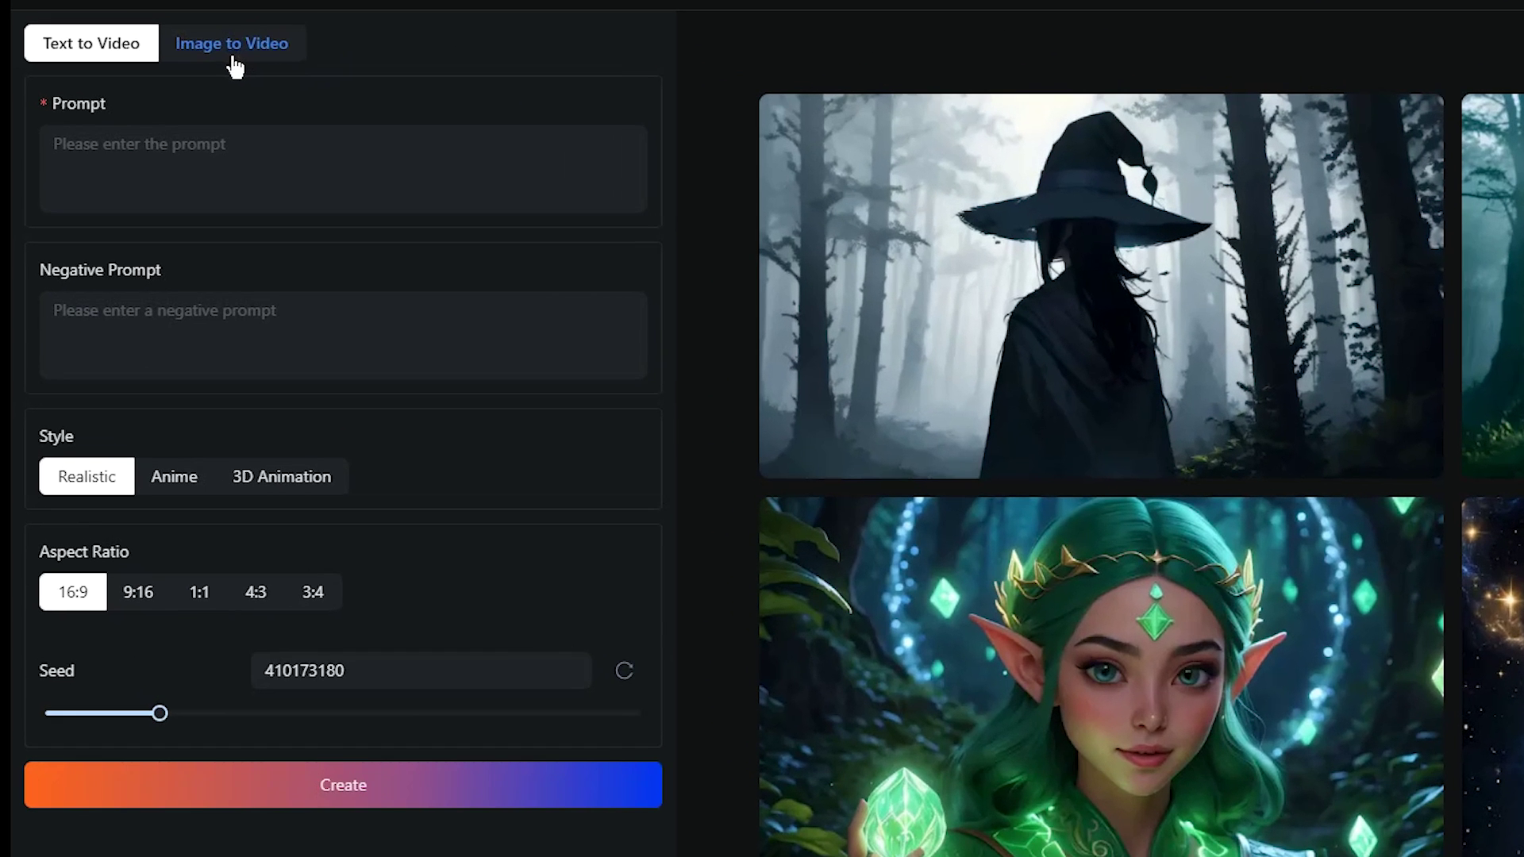
# In Image to Video, attach the white tiger image from assets, then delete it
pyautogui.click(233, 46)
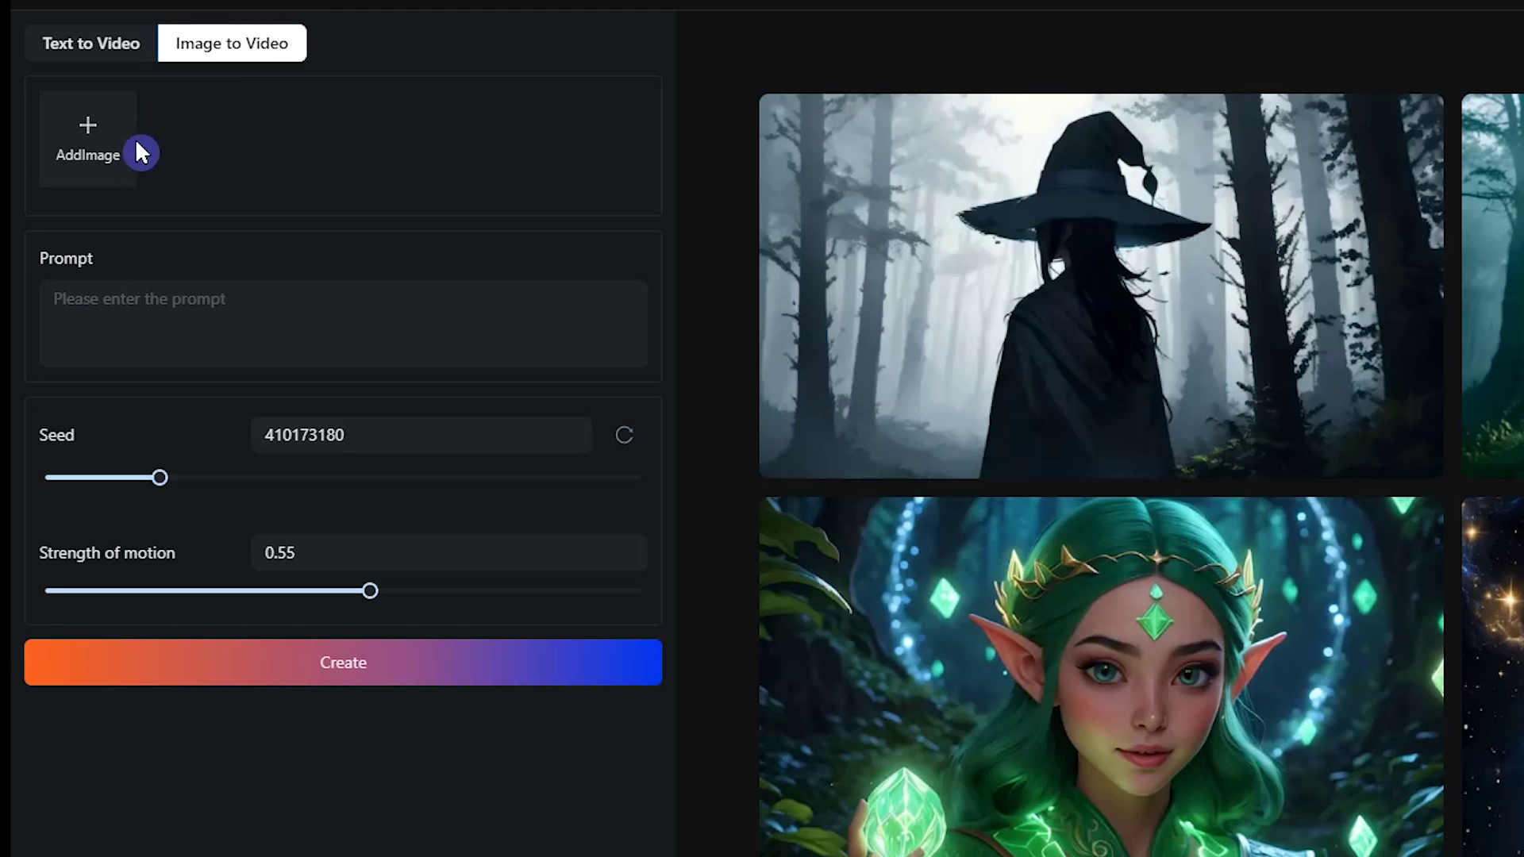
pyautogui.moveTo(107, 167)
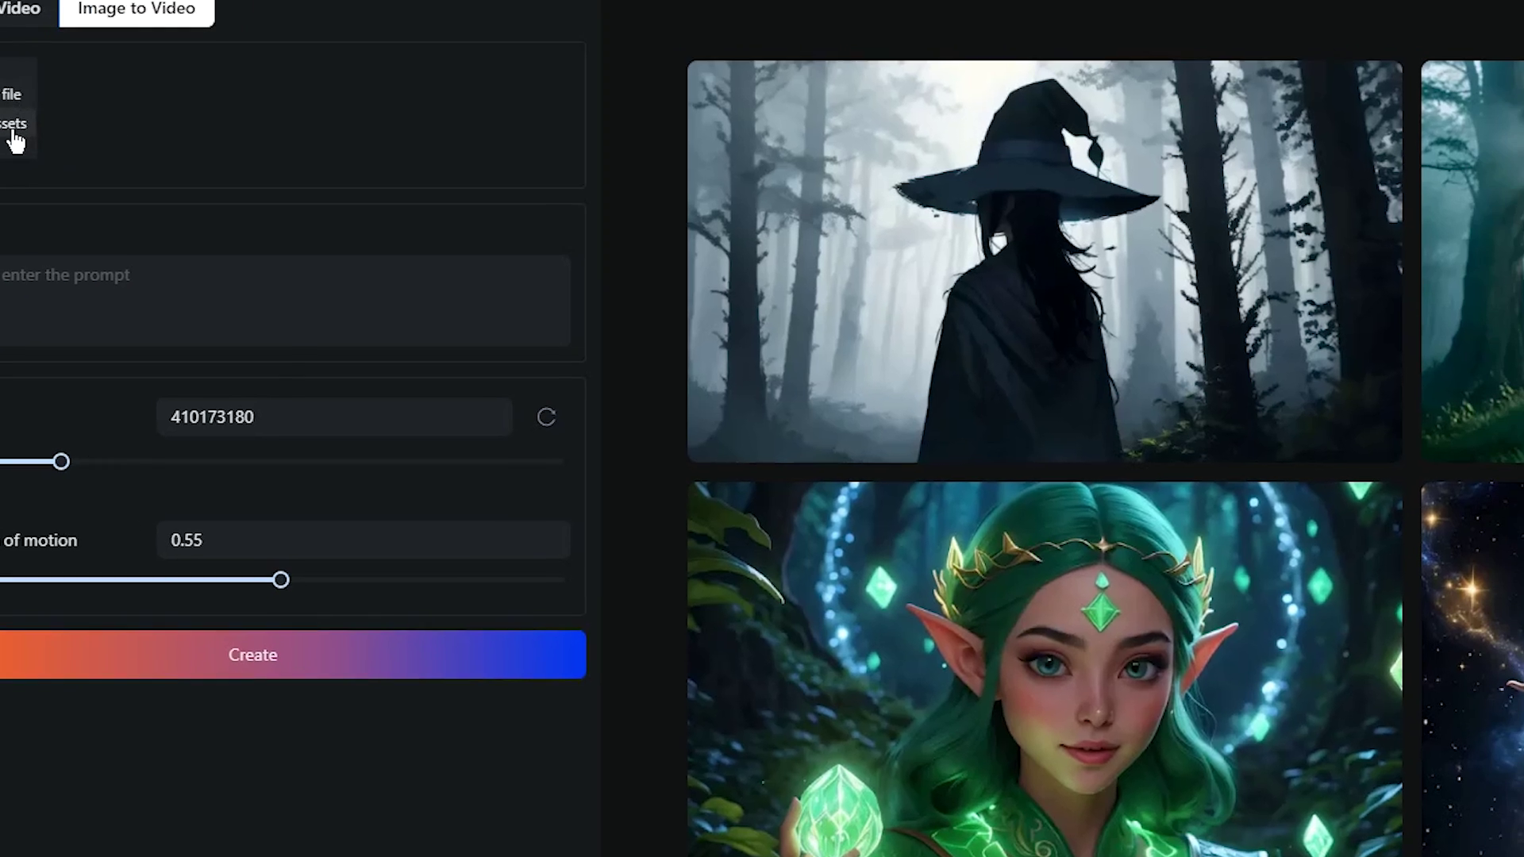
pyautogui.click(158, 295)
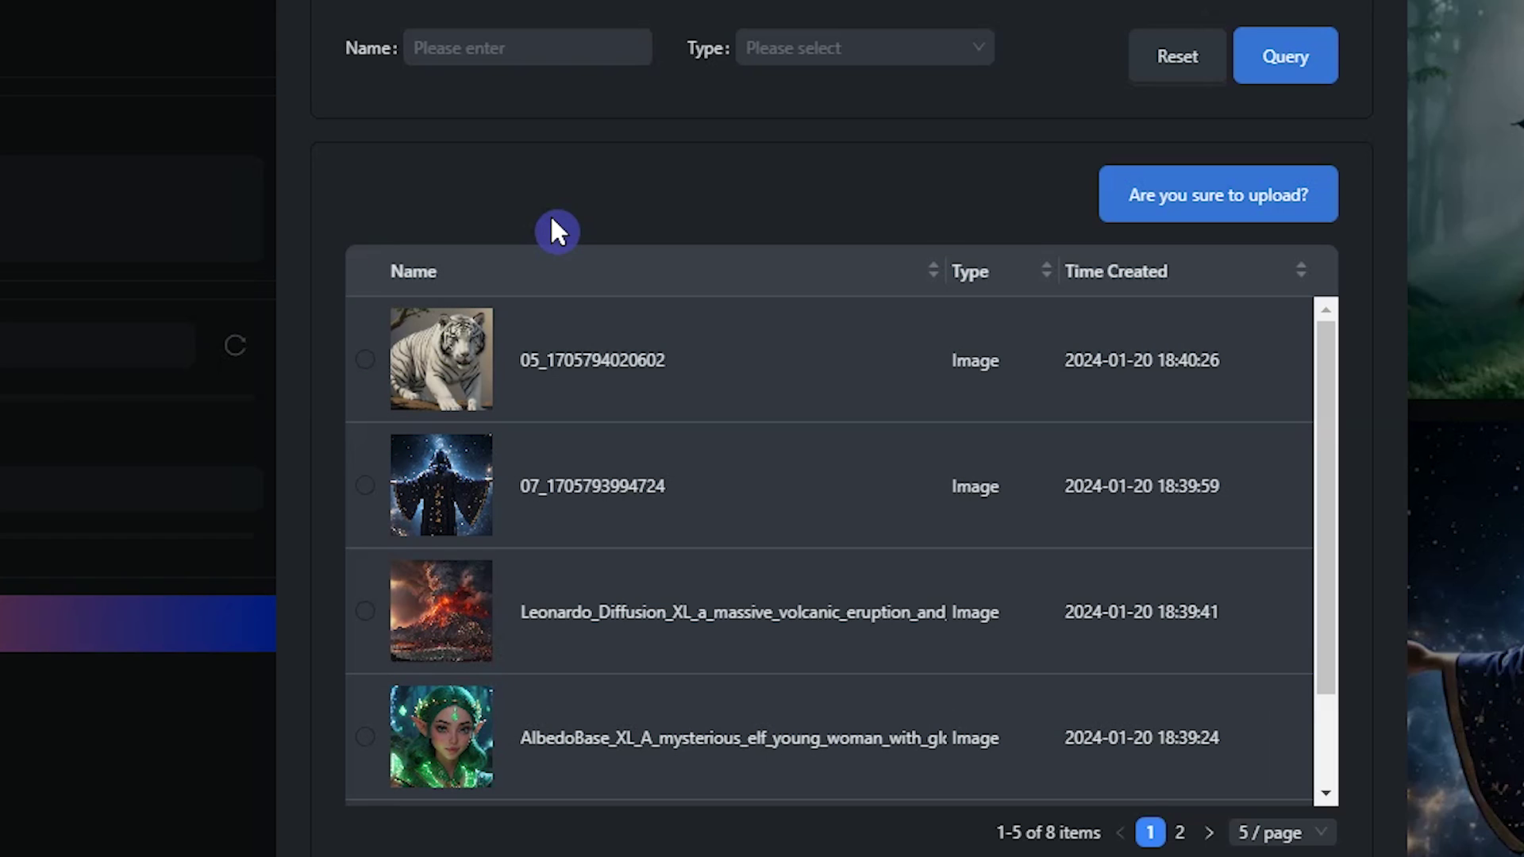
pyautogui.click(366, 360)
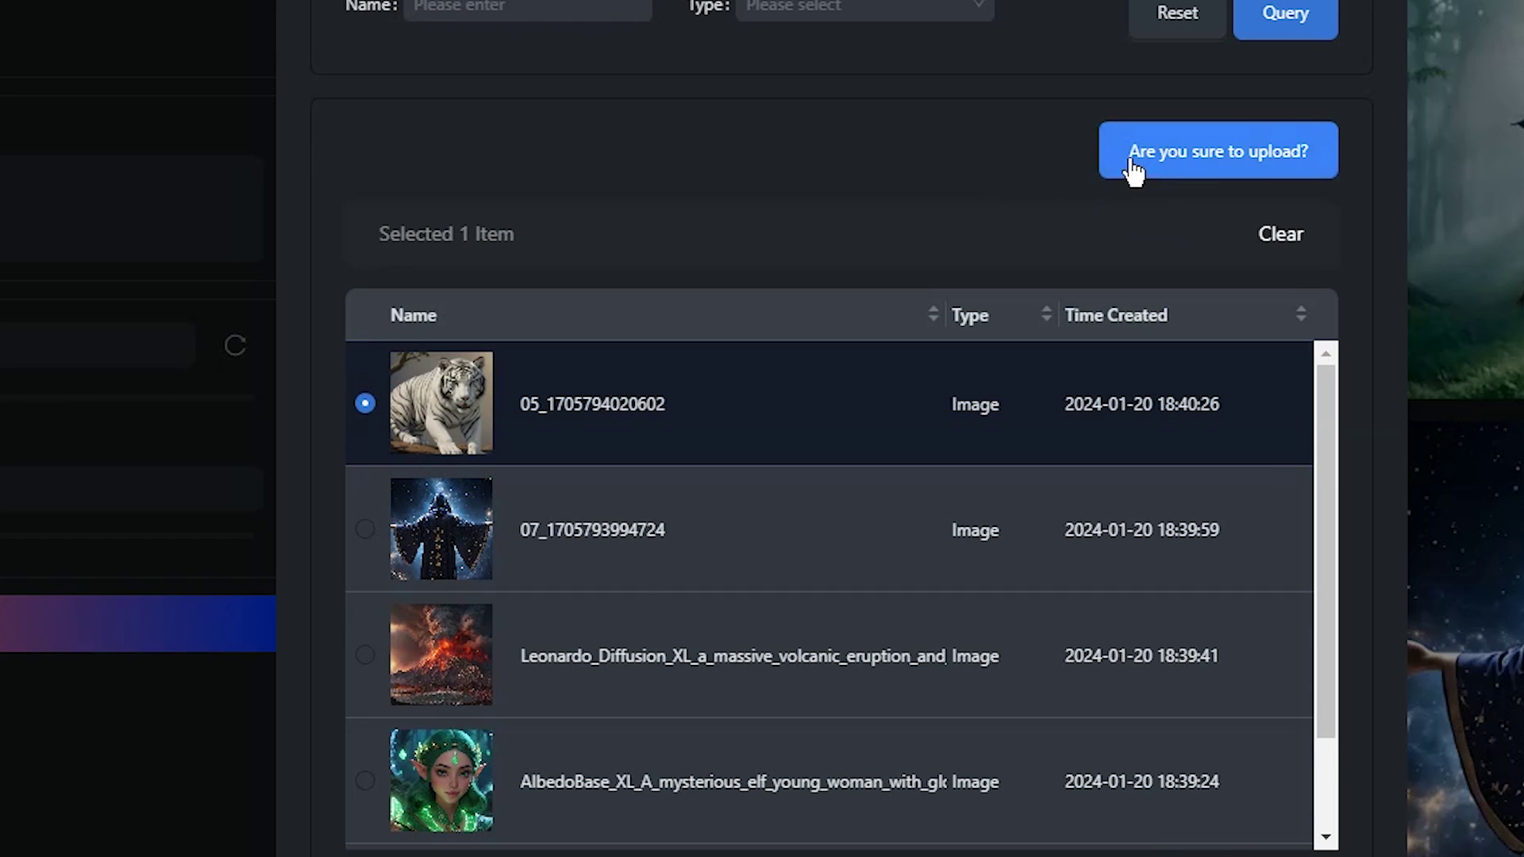
pyautogui.click(1219, 158)
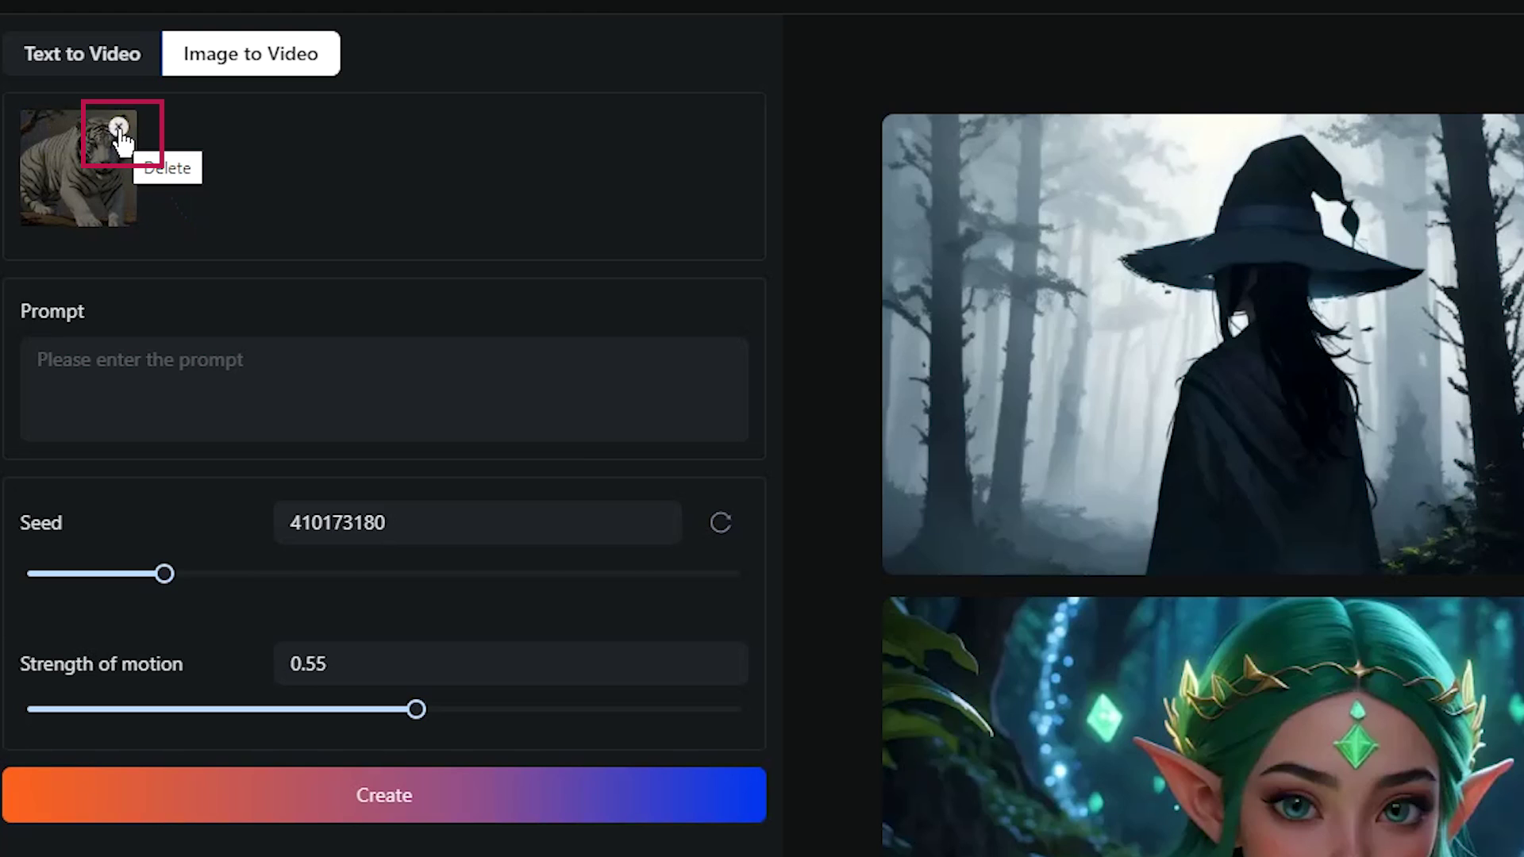
pyautogui.click(119, 128)
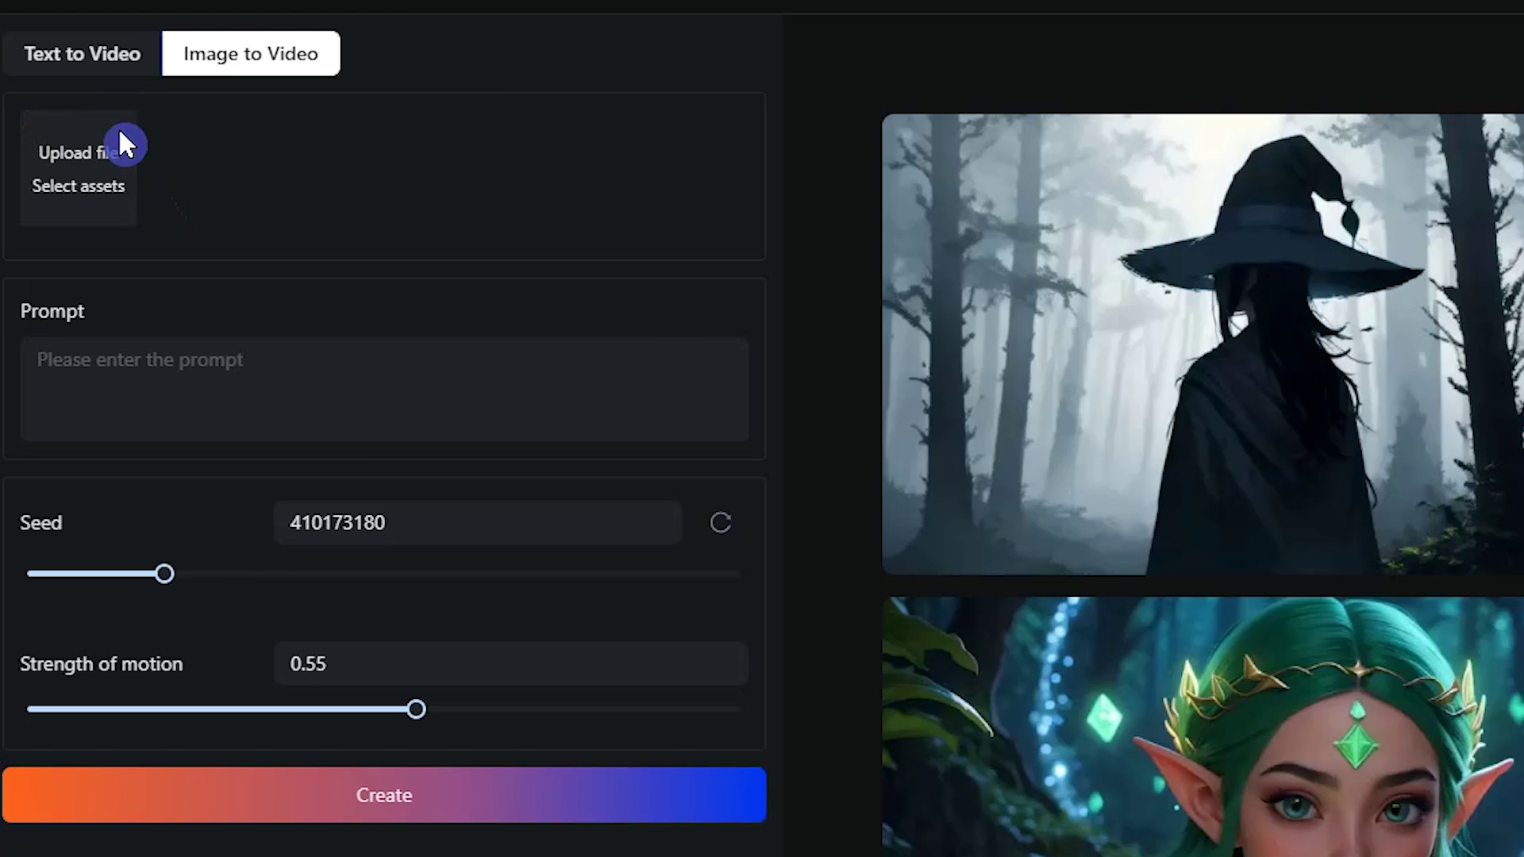
# Set the image-to-video seed to 693174901
pyautogui.click(216, 380)
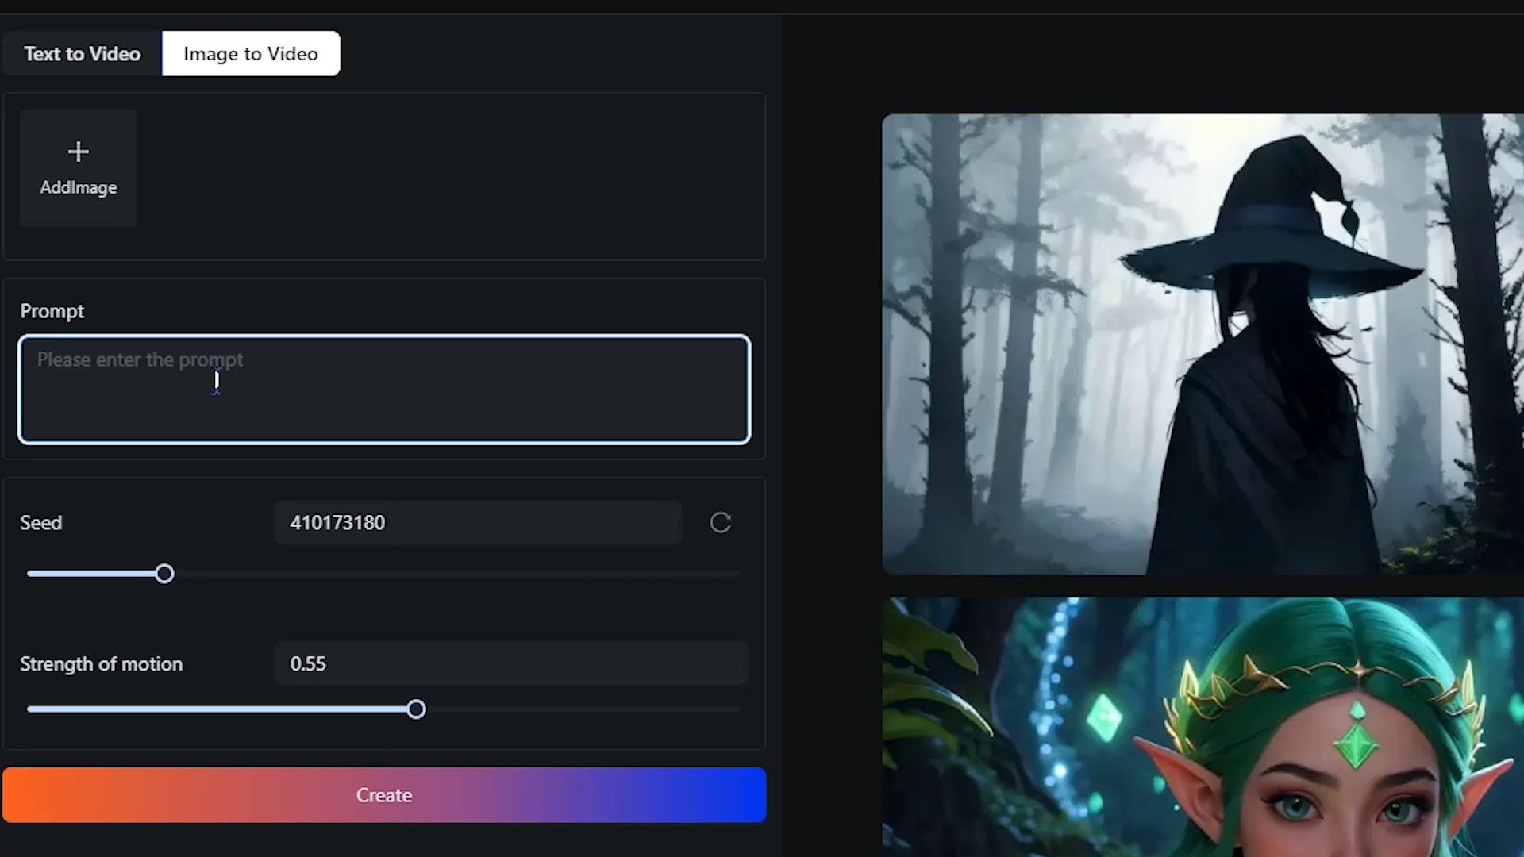
pyautogui.doubleClick(306, 523)
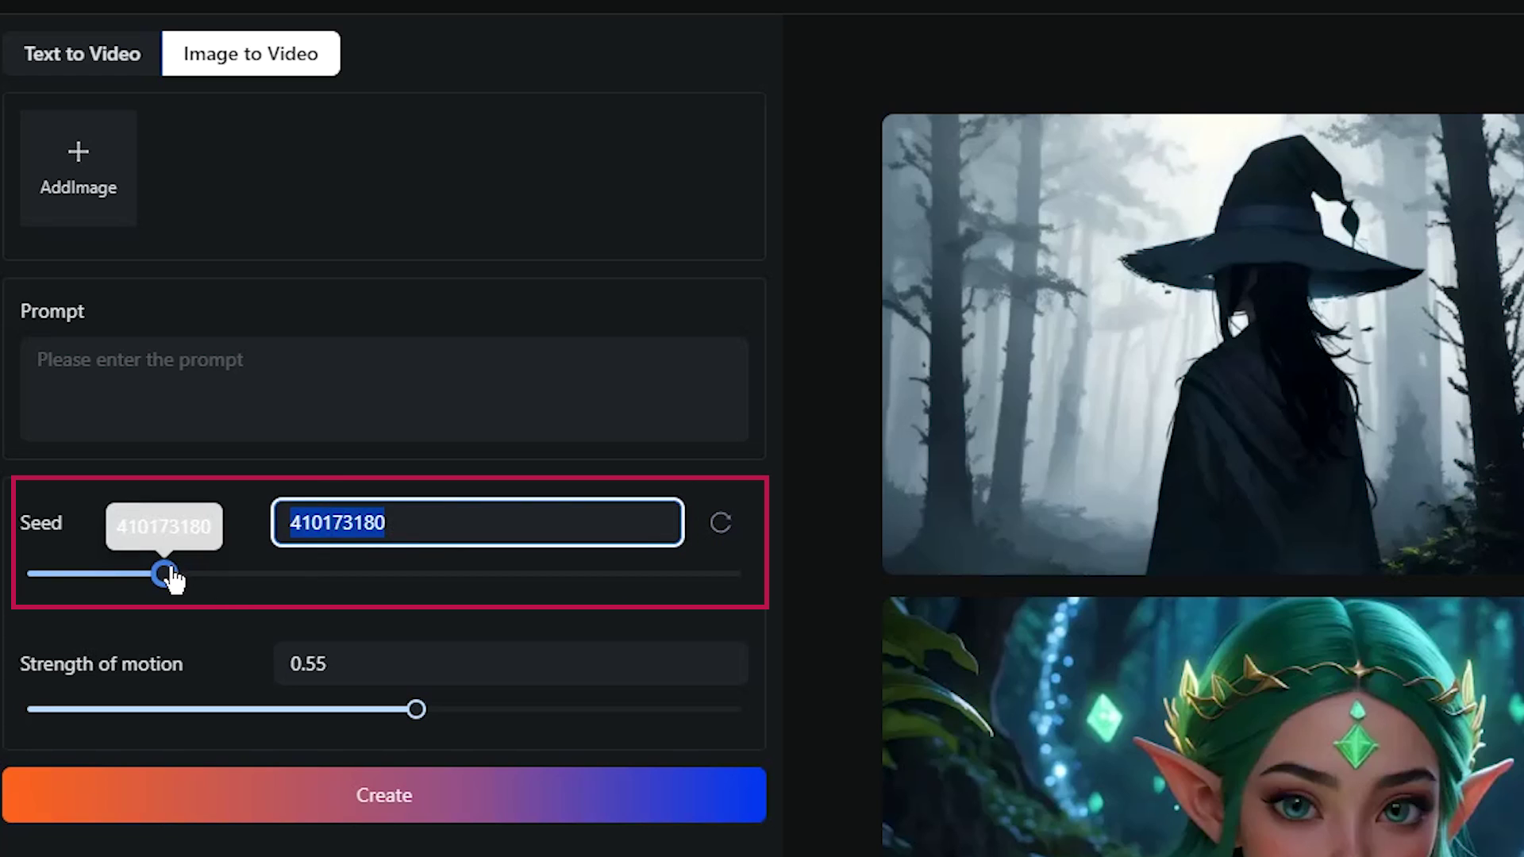
pyautogui.moveTo(164, 574); pyautogui.dragTo(259, 595)
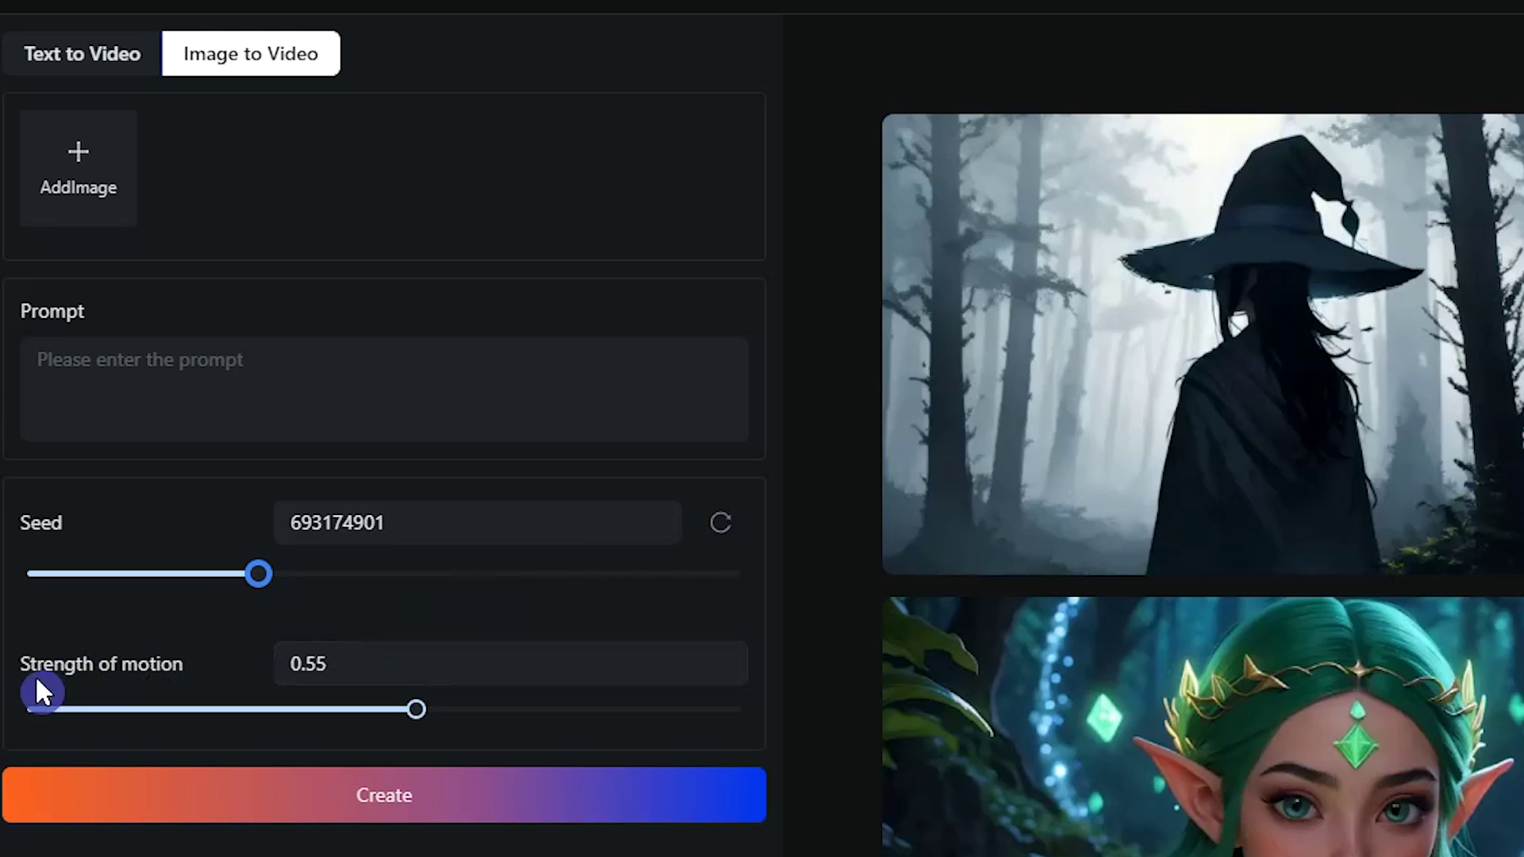
pyautogui.click(395, 670)
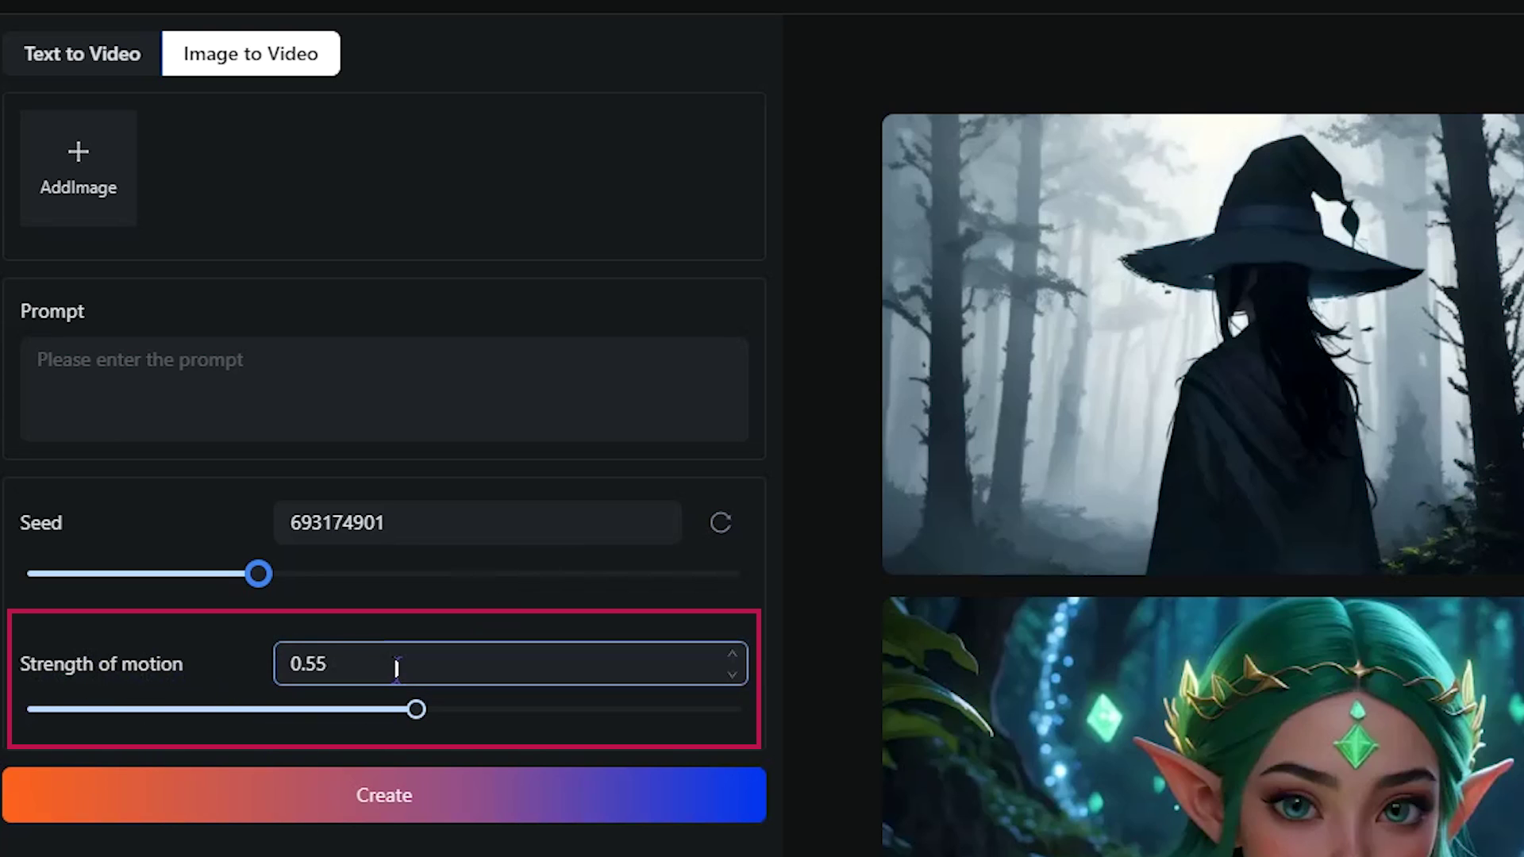
# Raise strength of motion to 1.00
pyautogui.click(396, 669)
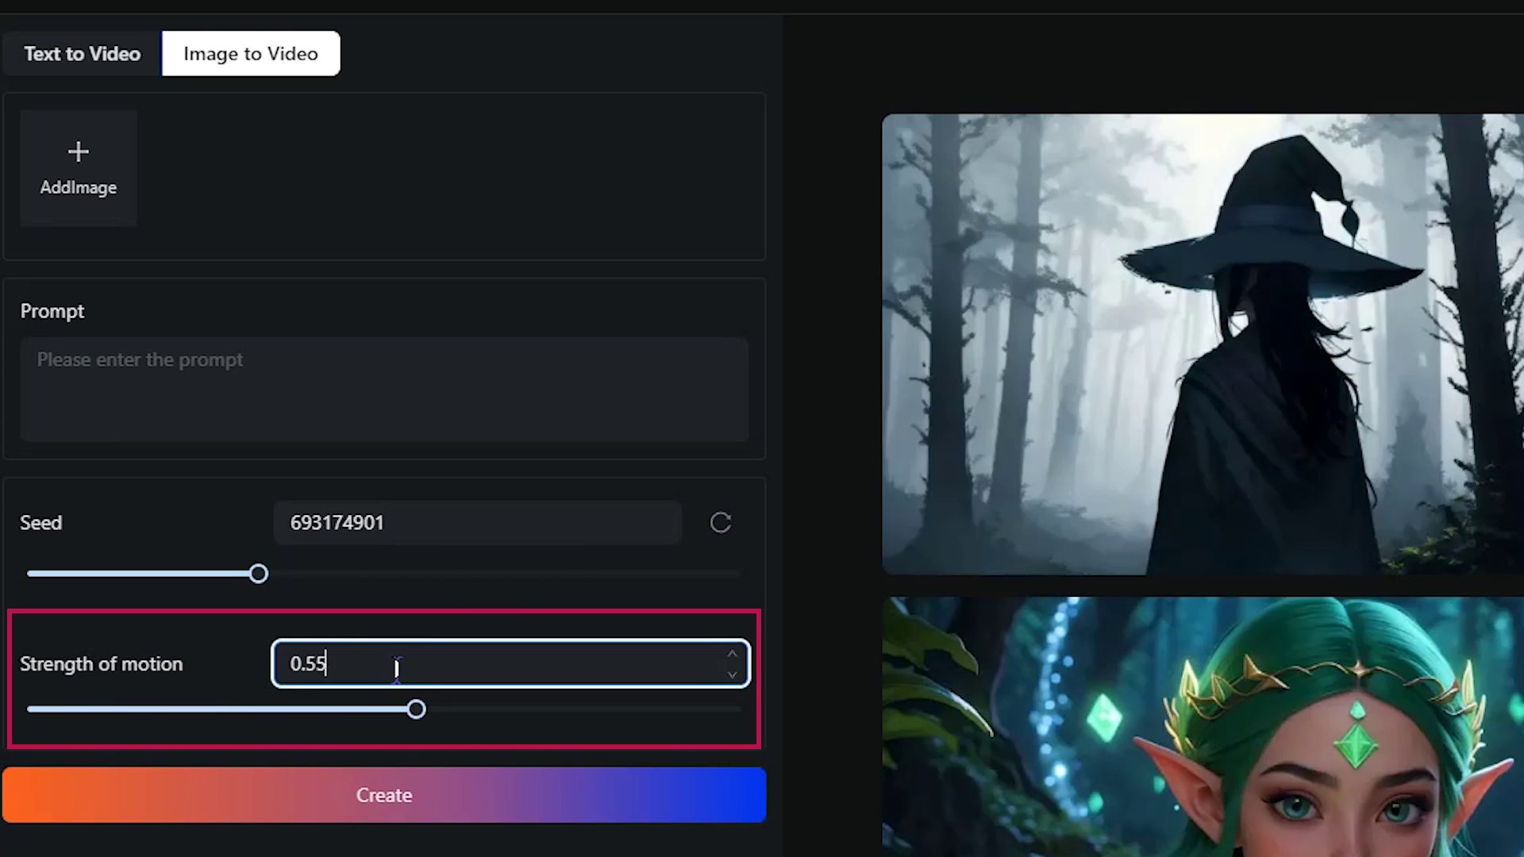
pyautogui.moveTo(416, 709); pyautogui.dragTo(741, 727)
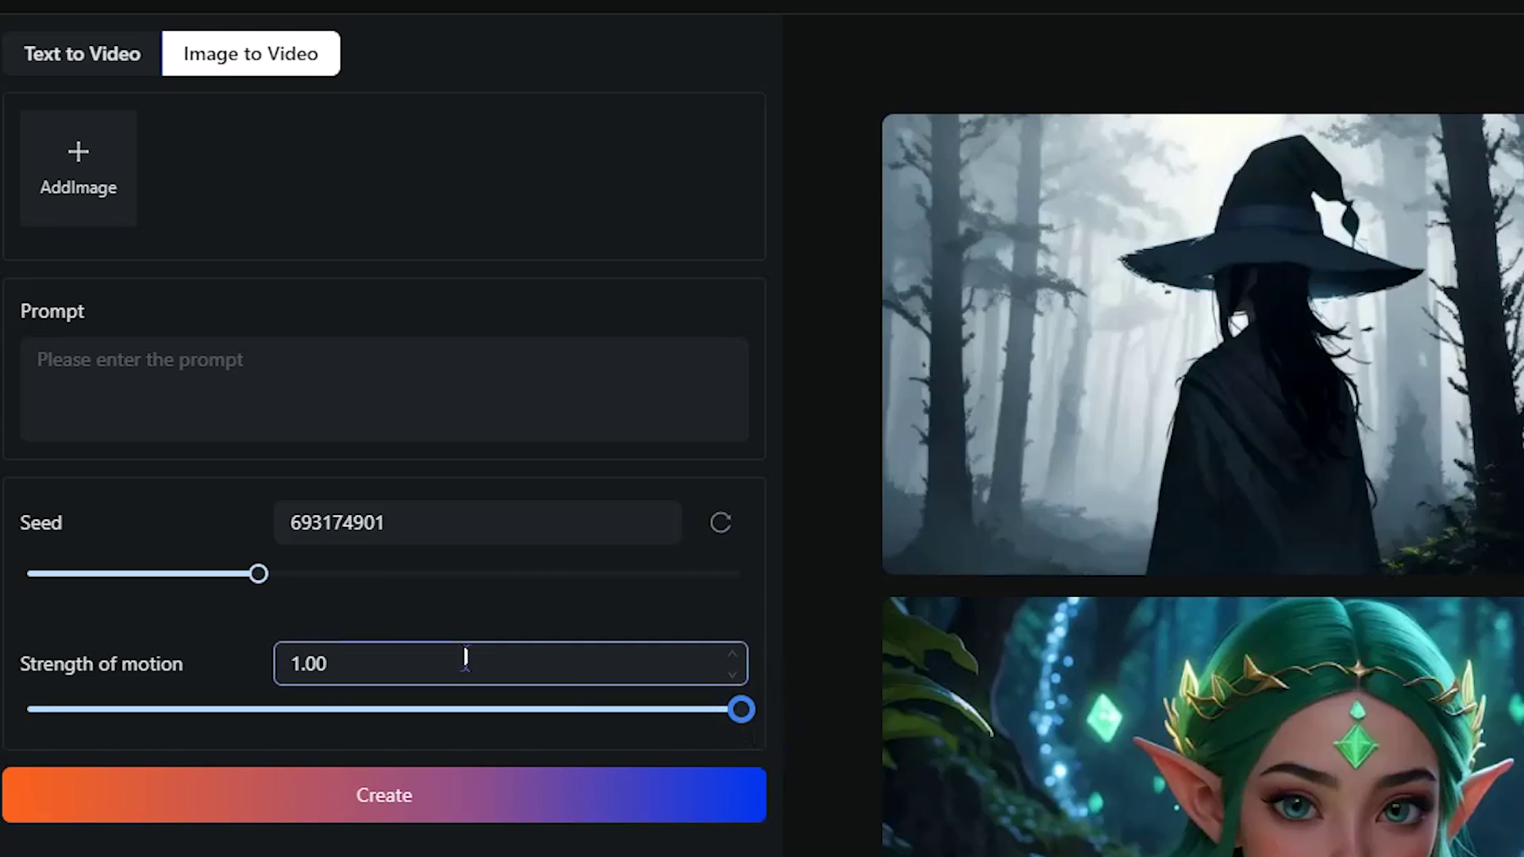
pyautogui.moveTo(463, 656); pyautogui.dragTo(273, 670)
pyautogui.click(419, 709)
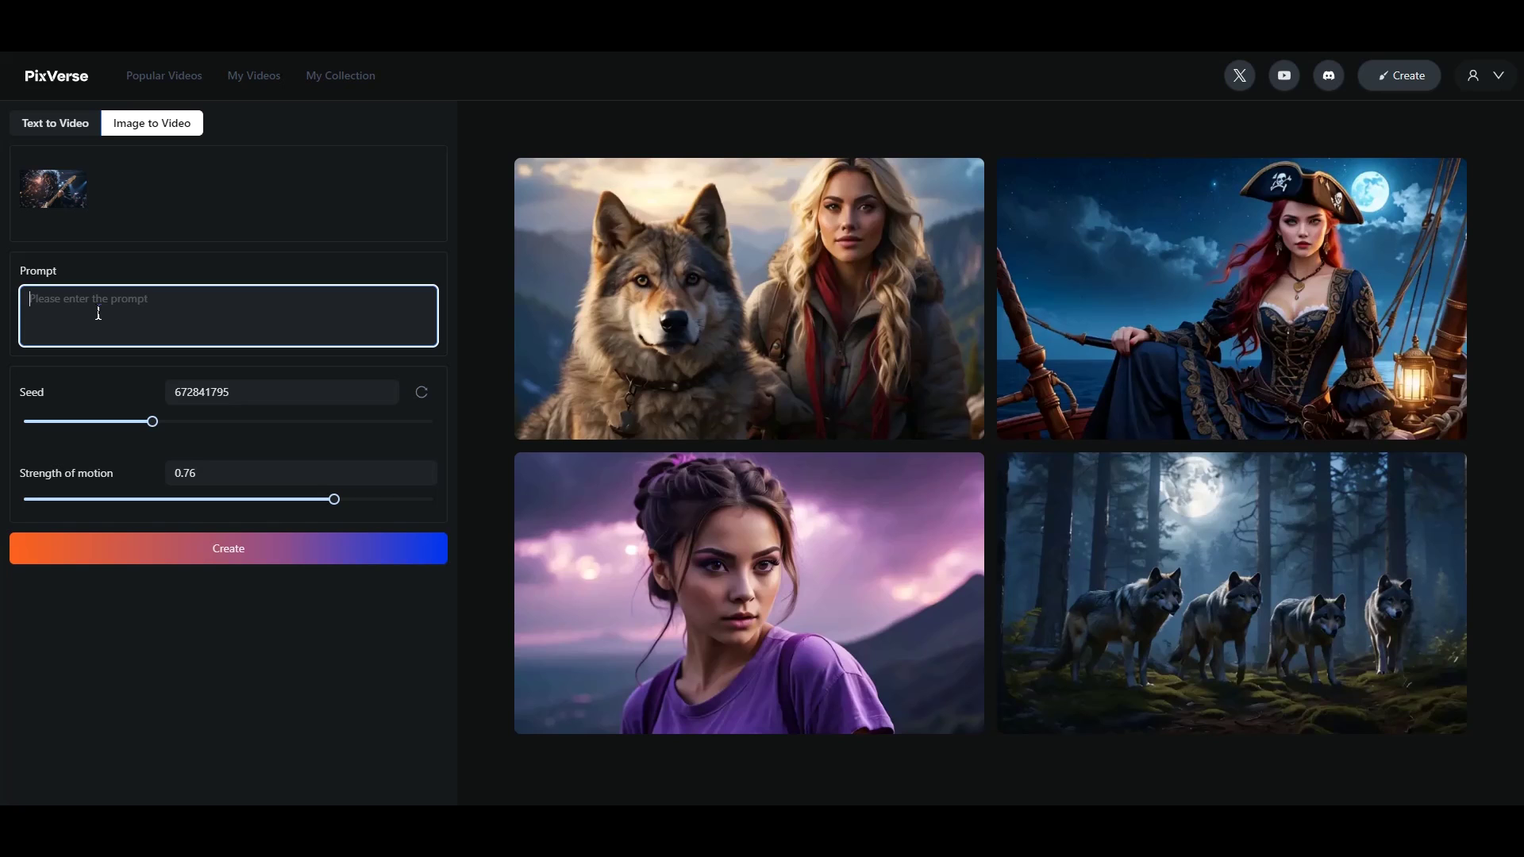
pyautogui.click(422, 395)
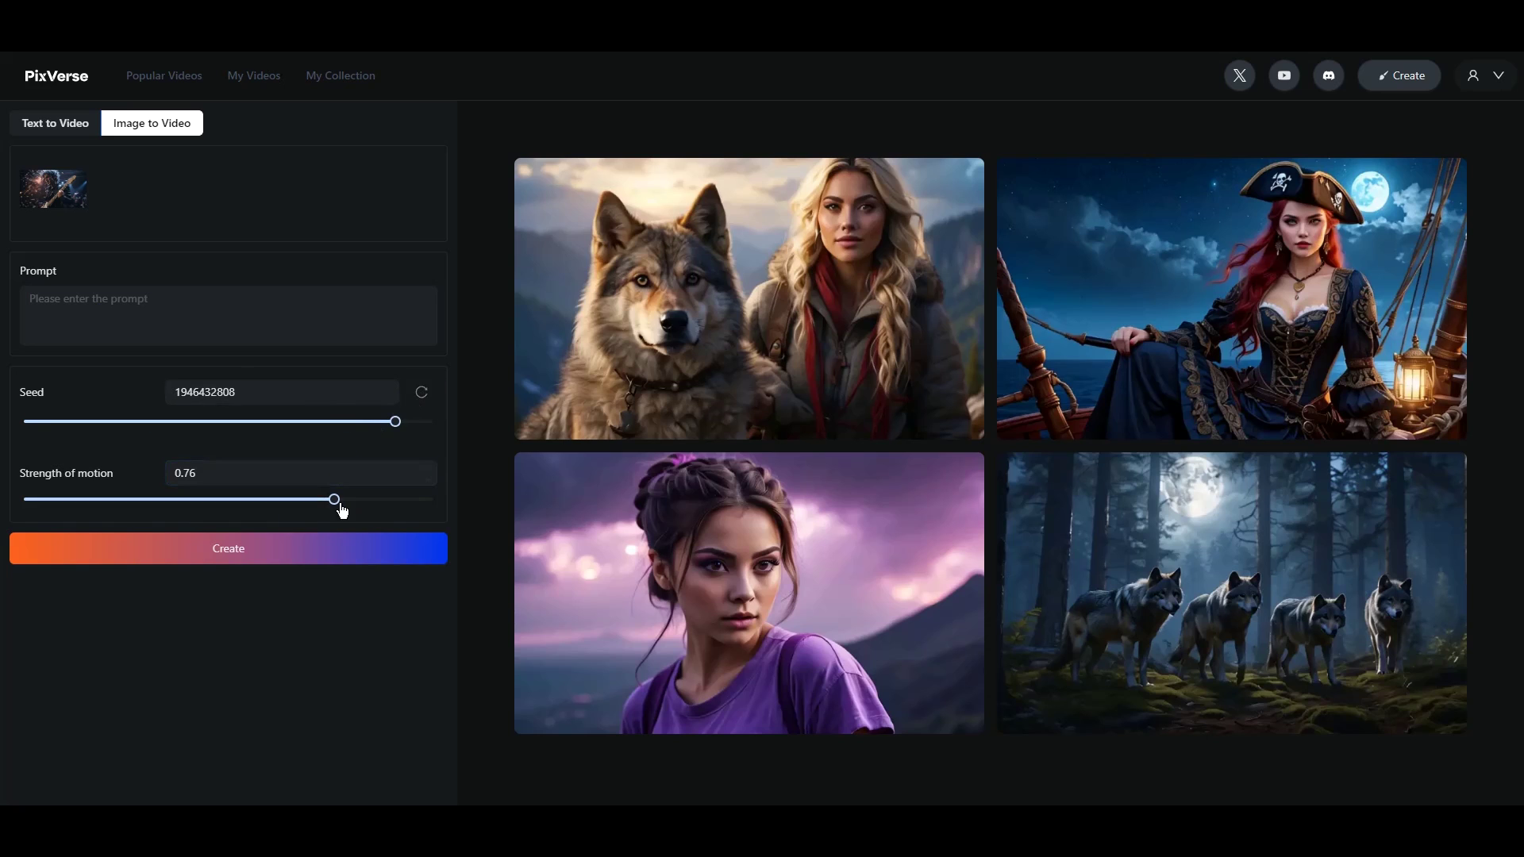
pyautogui.moveTo(340, 507); pyautogui.dragTo(259, 501)
pyautogui.click(288, 546)
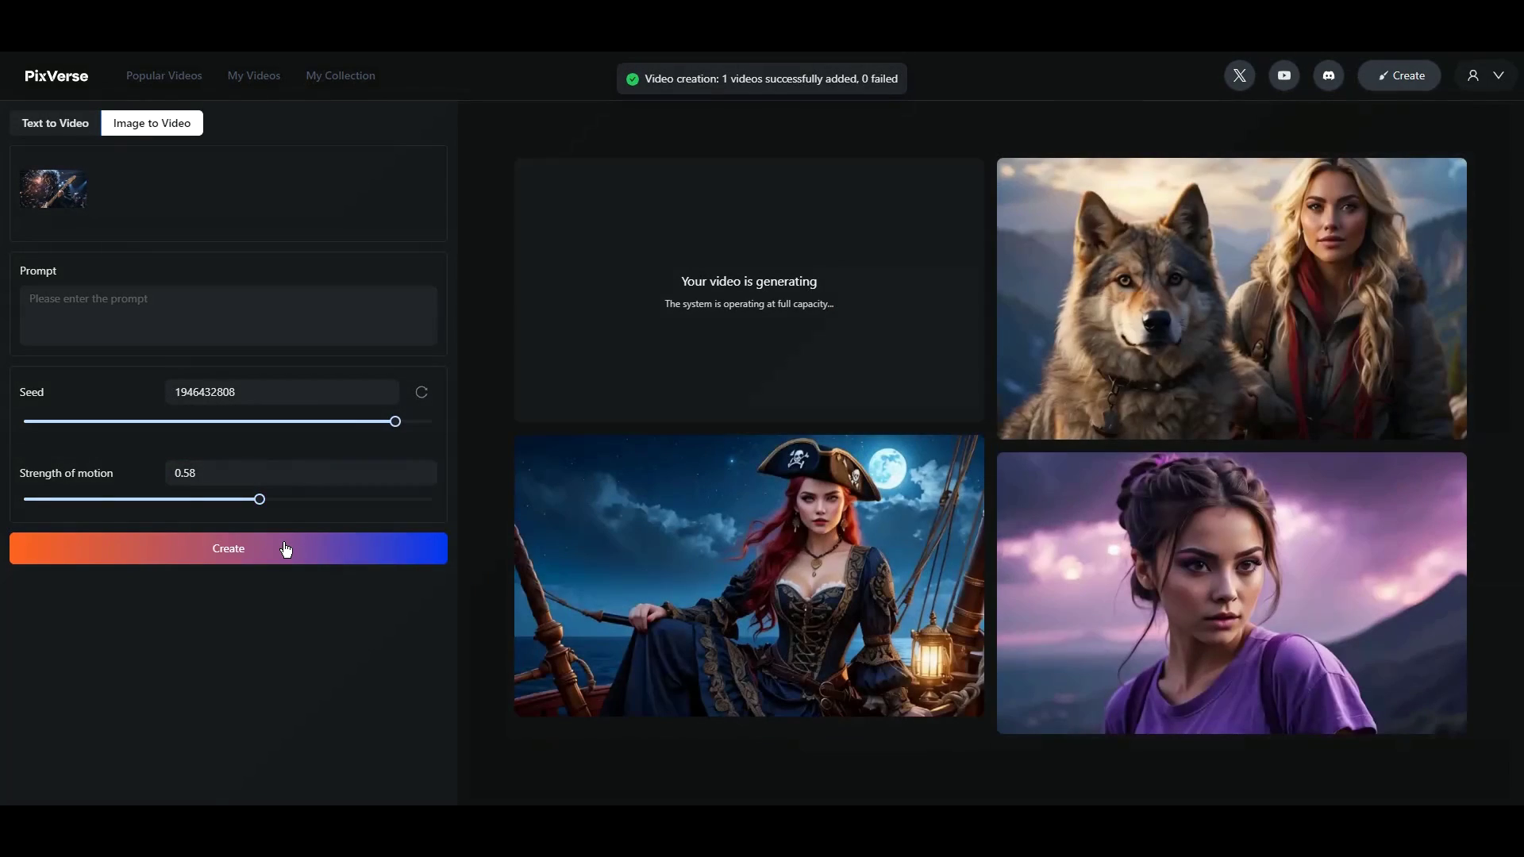